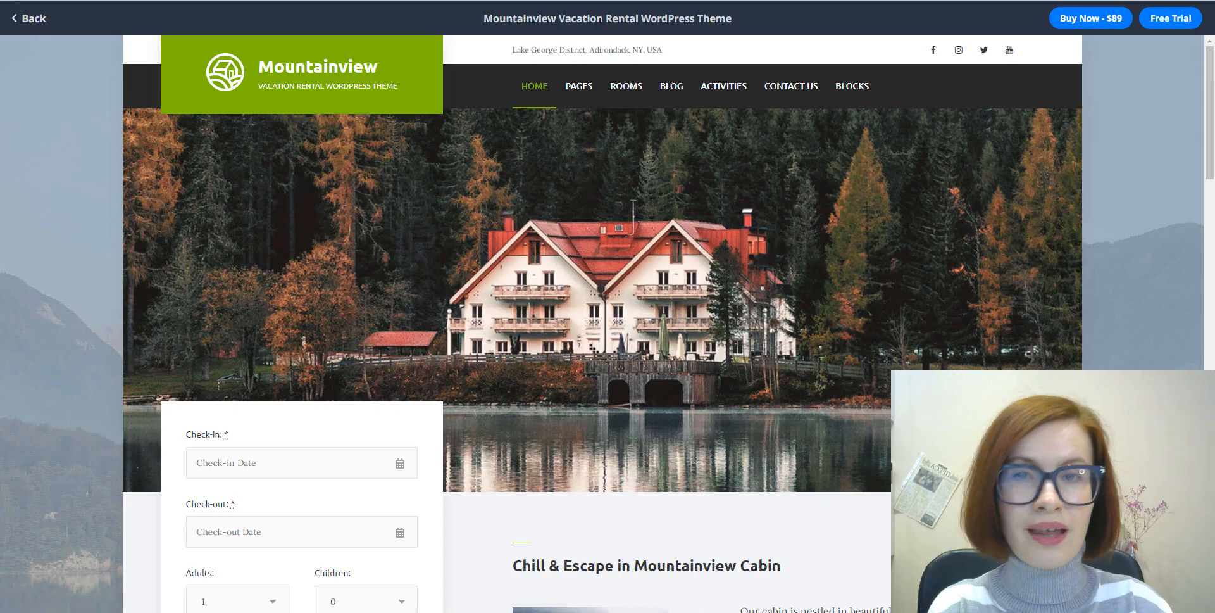
- Examine the Mountainview demo home page's sidebar, from the booking search form and gallery down to the embedded video
scroll(607, 323, "down", 5)
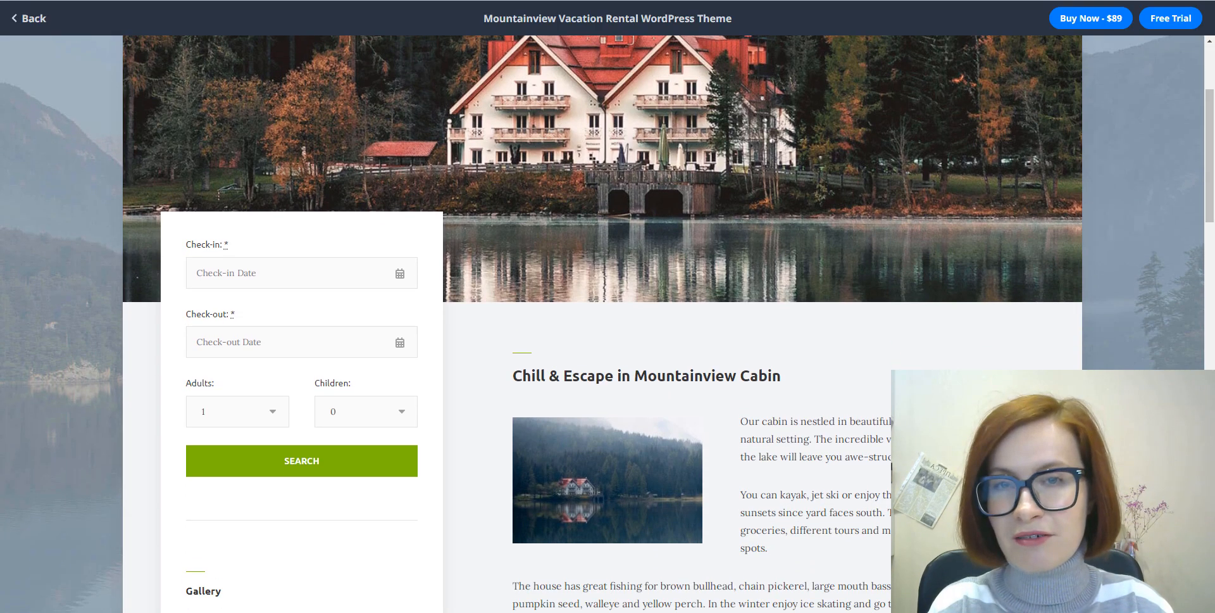
scroll(607, 323, "down", 3)
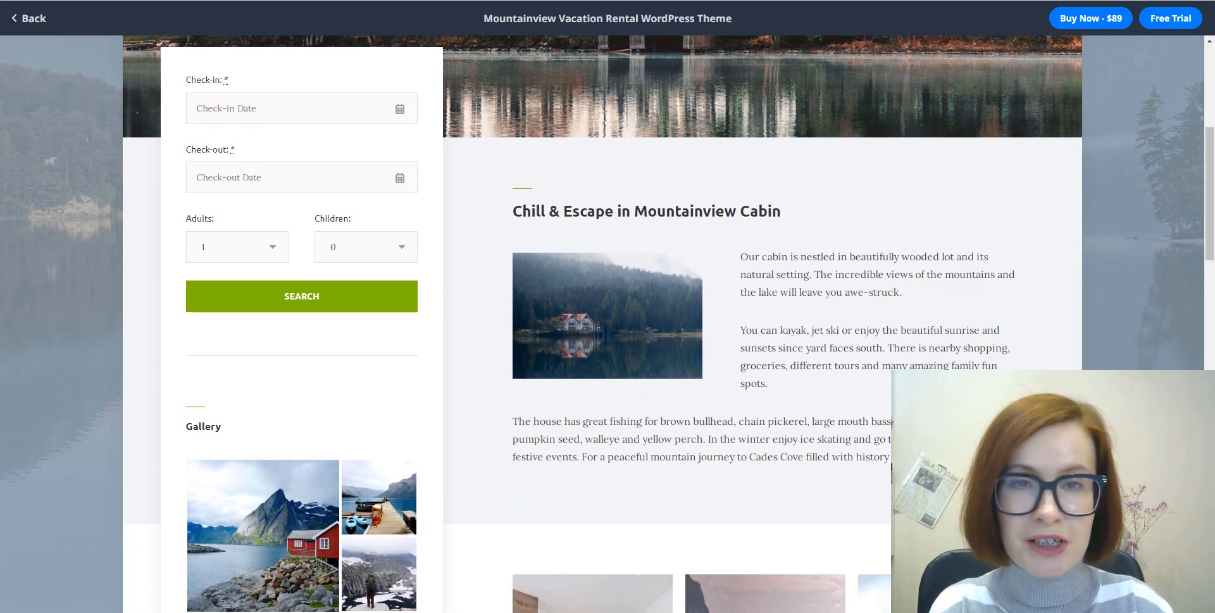
scroll(607, 323, "down", 3)
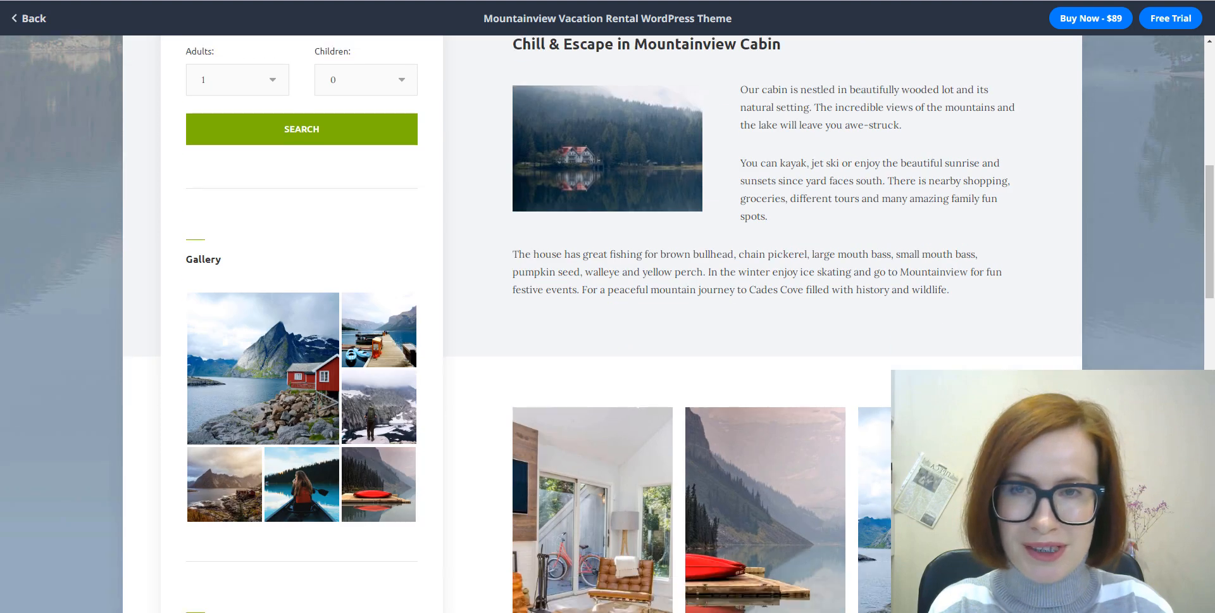
scroll(608, 323, "down", 3)
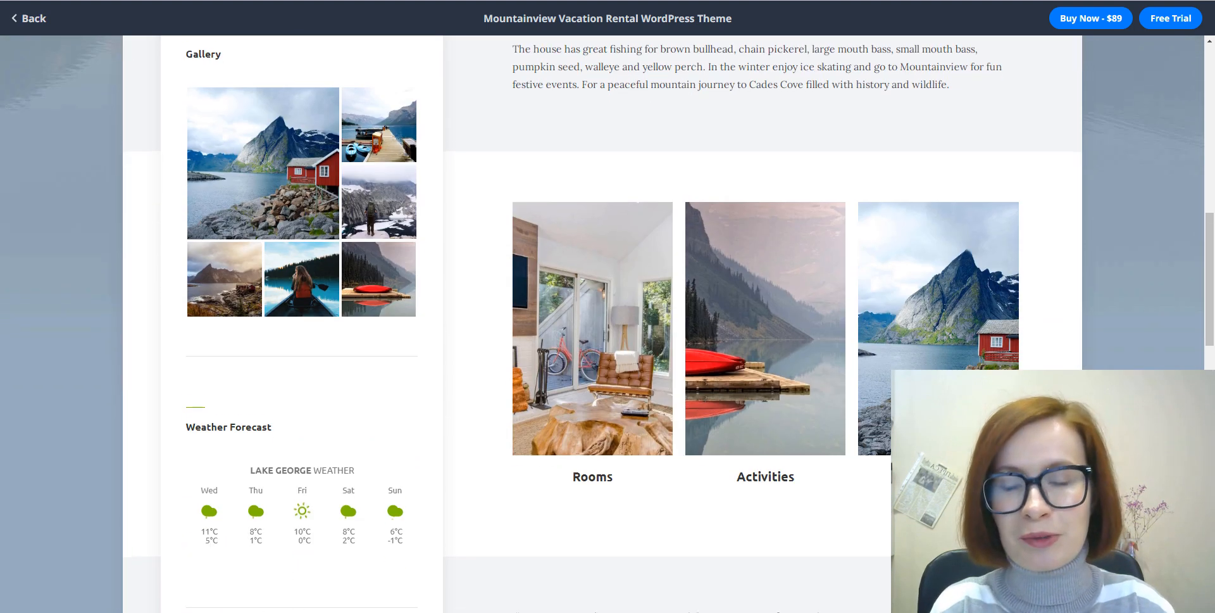
scroll(607, 323, "down", 2)
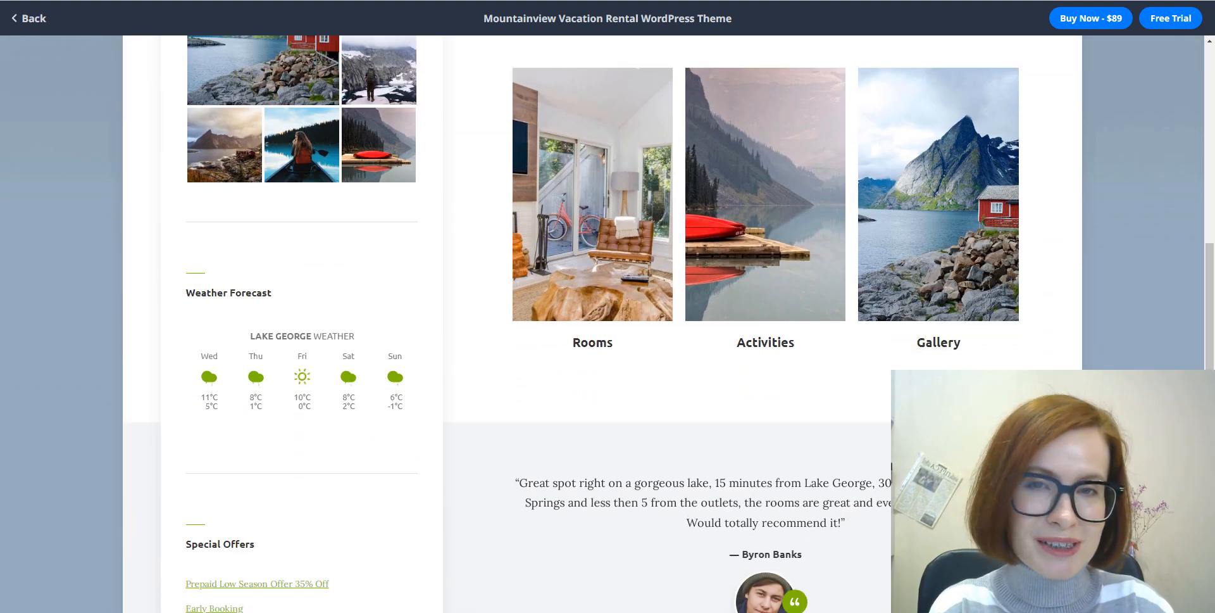
scroll(608, 324, "down", 1)
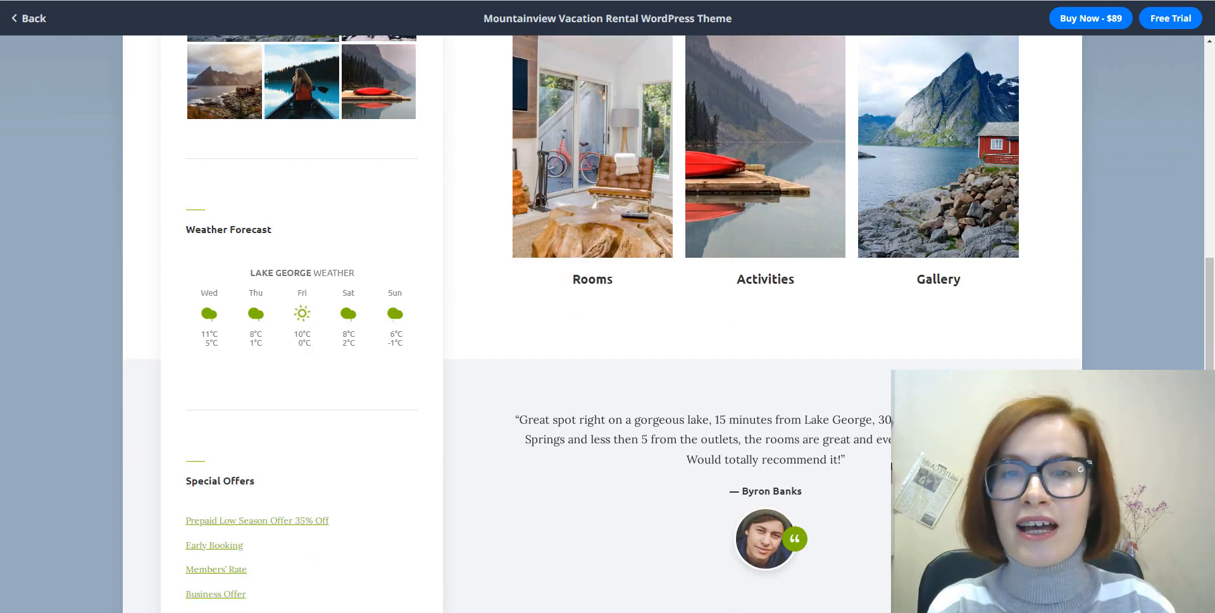
scroll(607, 323, "down", 3)
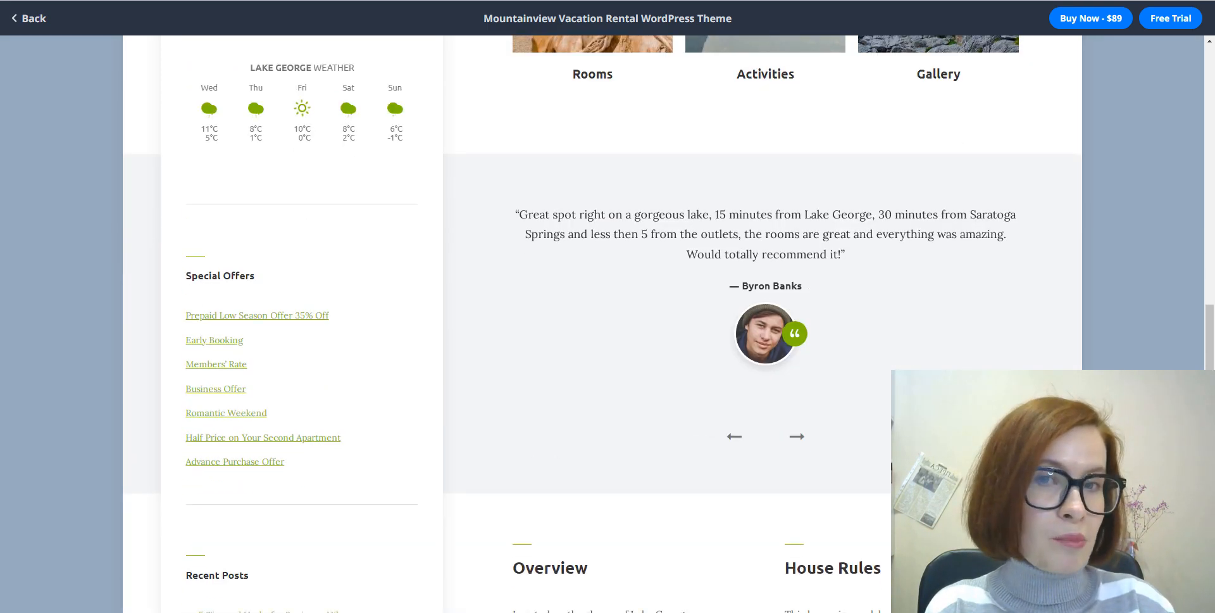
scroll(608, 324, "down", 2)
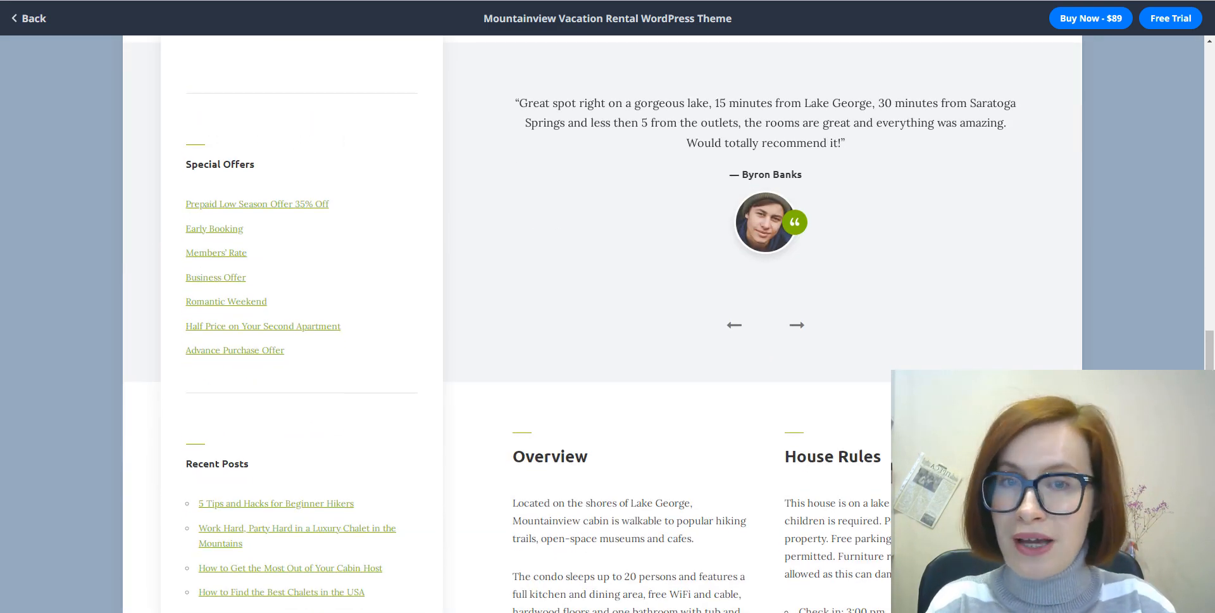
scroll(607, 324, "down", 1)
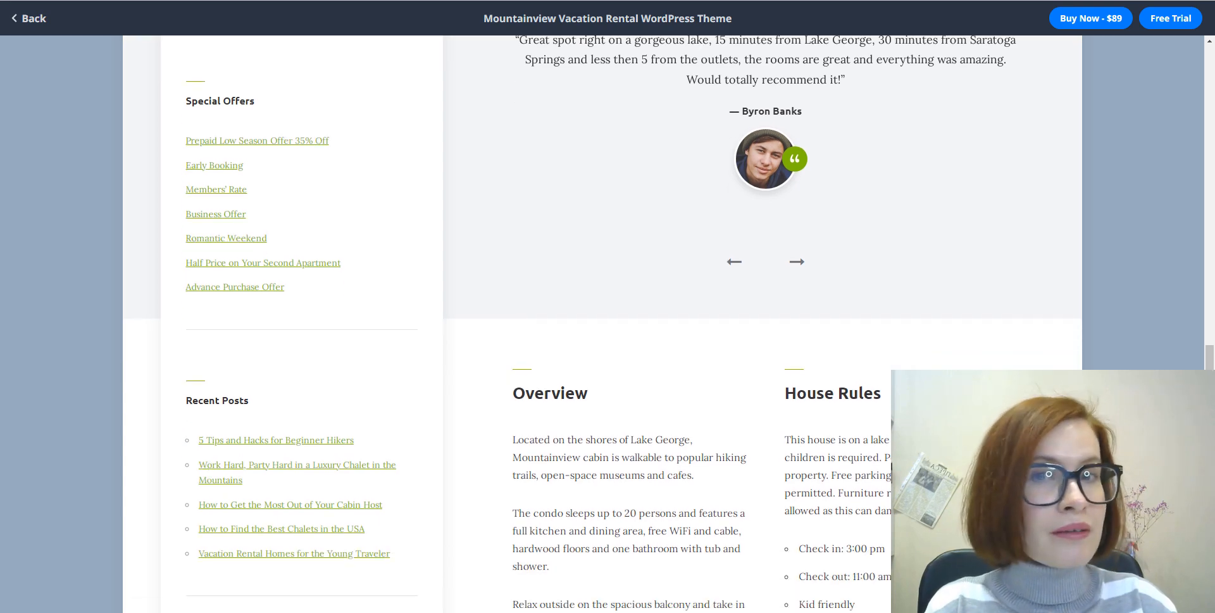
scroll(608, 324, "down", 1)
scroll(608, 324, "down", 2)
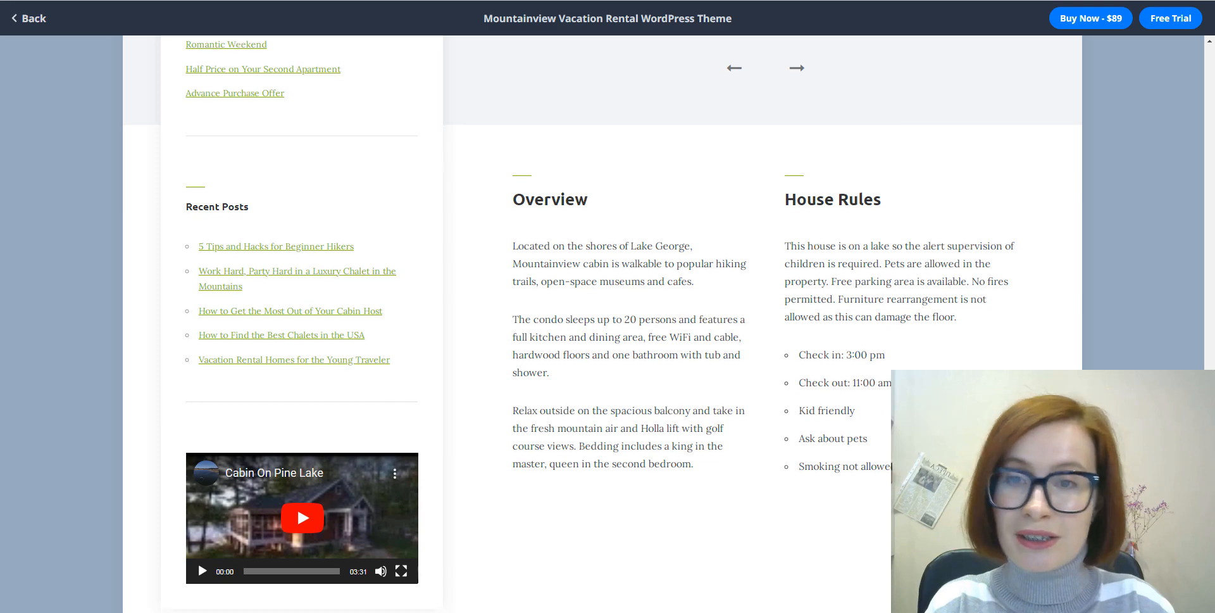
scroll(607, 323, "down", 2)
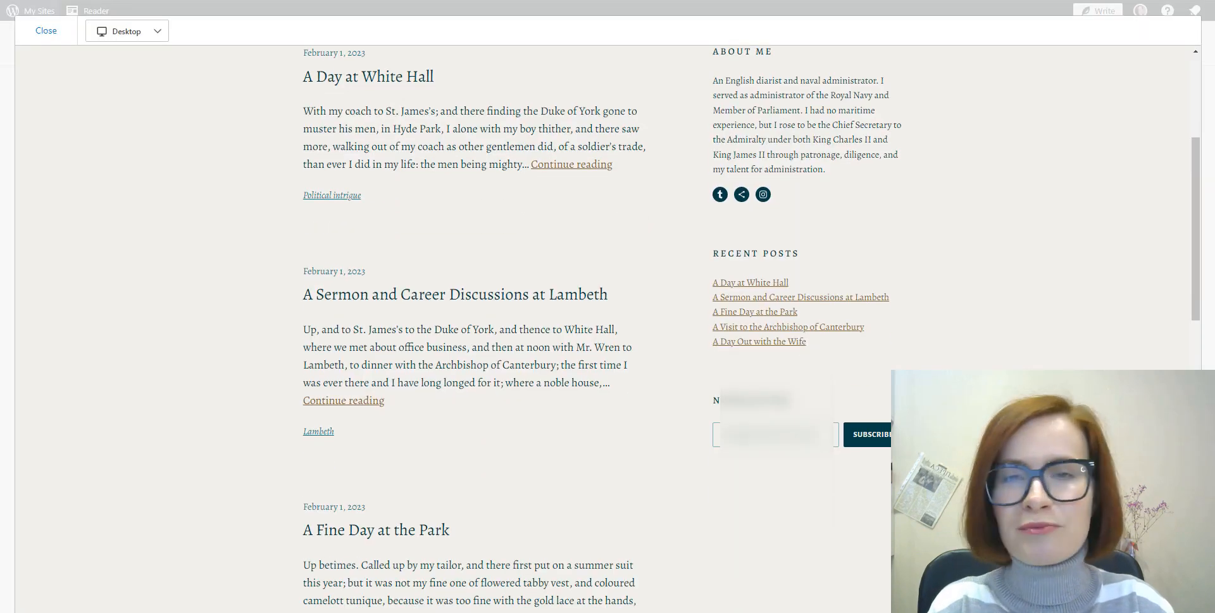
- Compare the sidebar placement and widgets in the diary blog preview, the primefse blog page and the Olsen theme demo
scroll(608, 329, "up", 1)
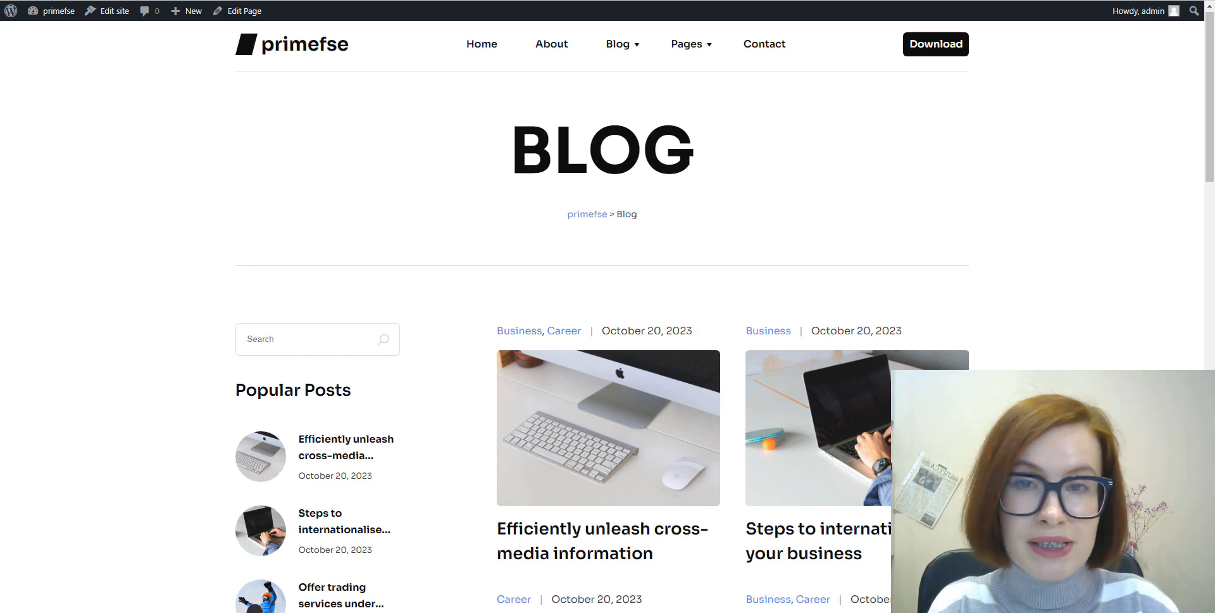
scroll(607, 317, "down", 3)
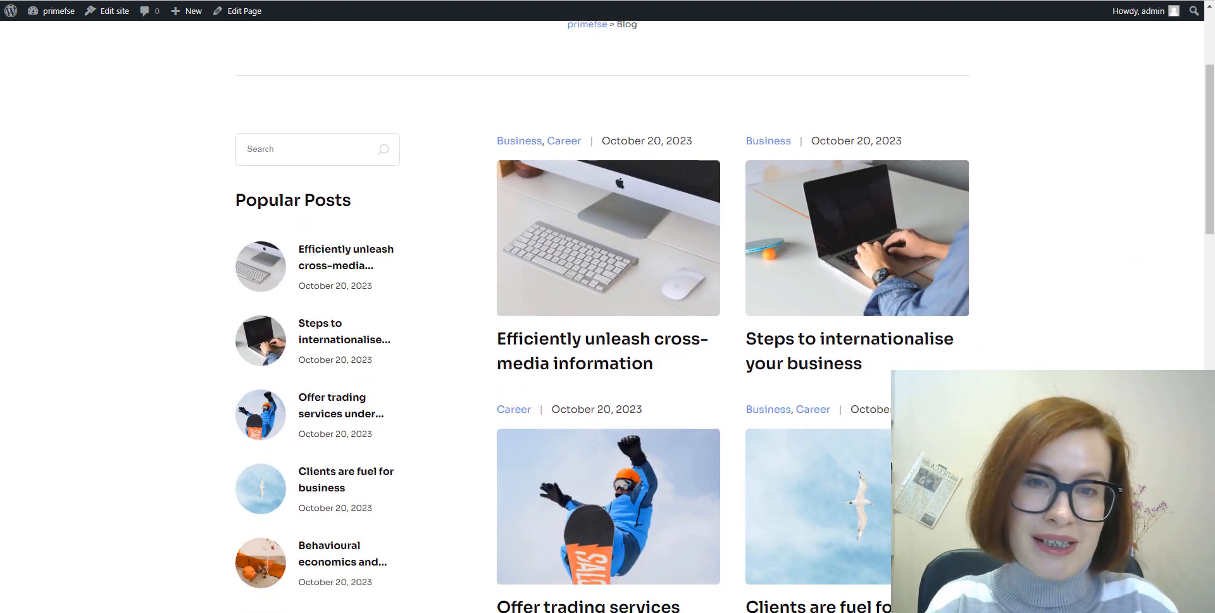
scroll(607, 316, "down", 1)
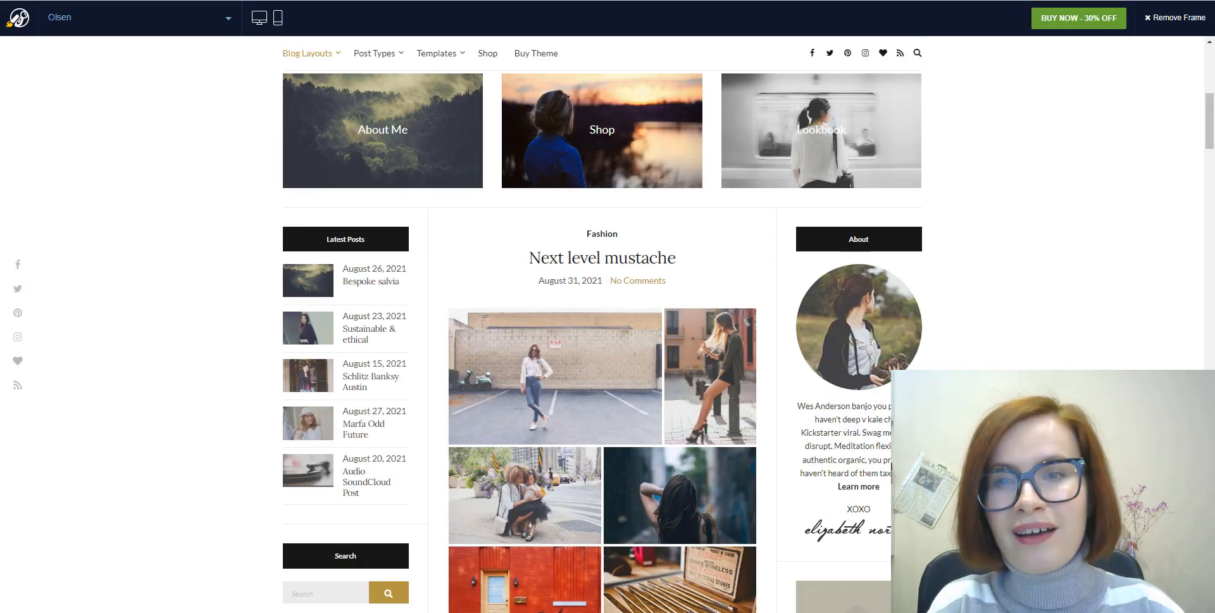
scroll(601, 316, "down", 1)
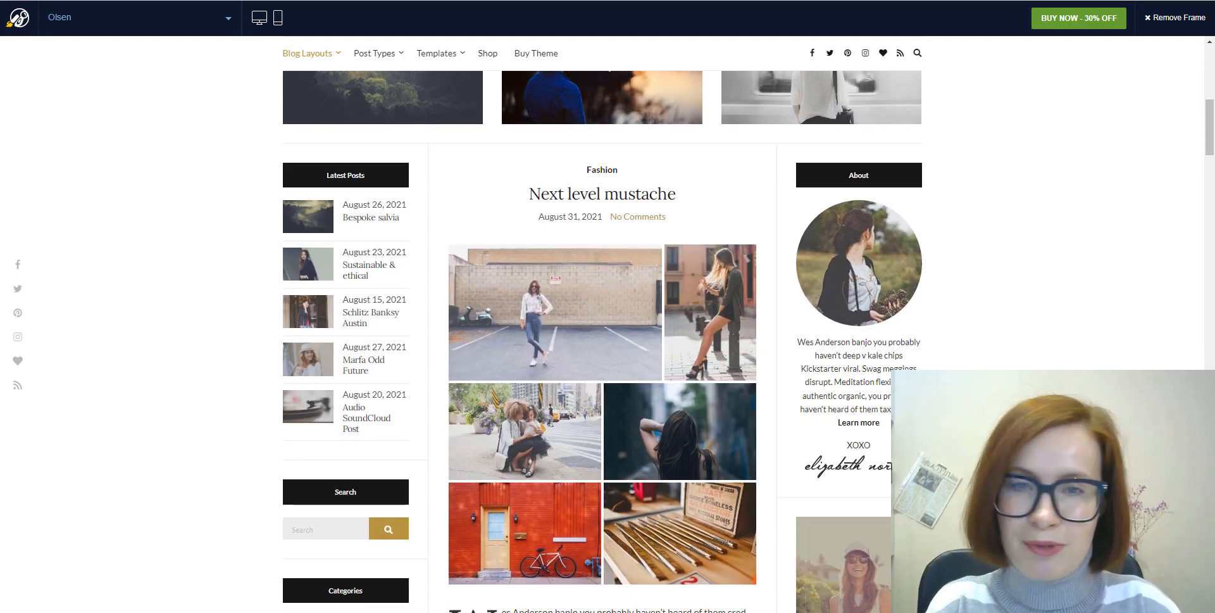
scroll(602, 316, "down", 1)
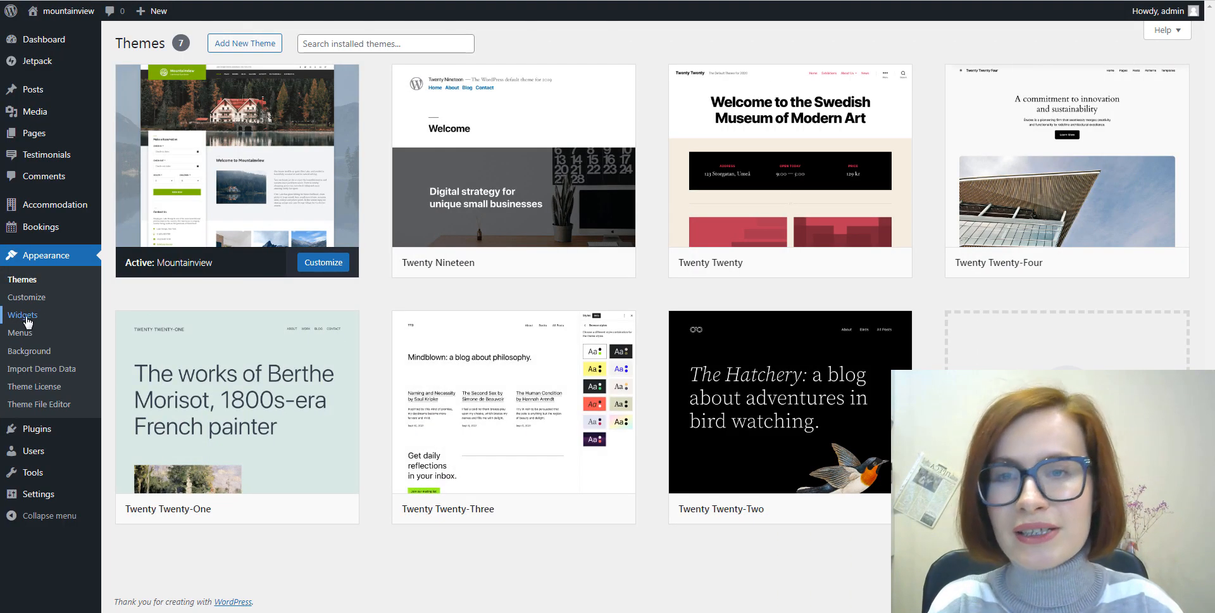
- Open the Mountainview site's widget management page and examine the widgets in the main Sidebar area
left_click(23, 315)
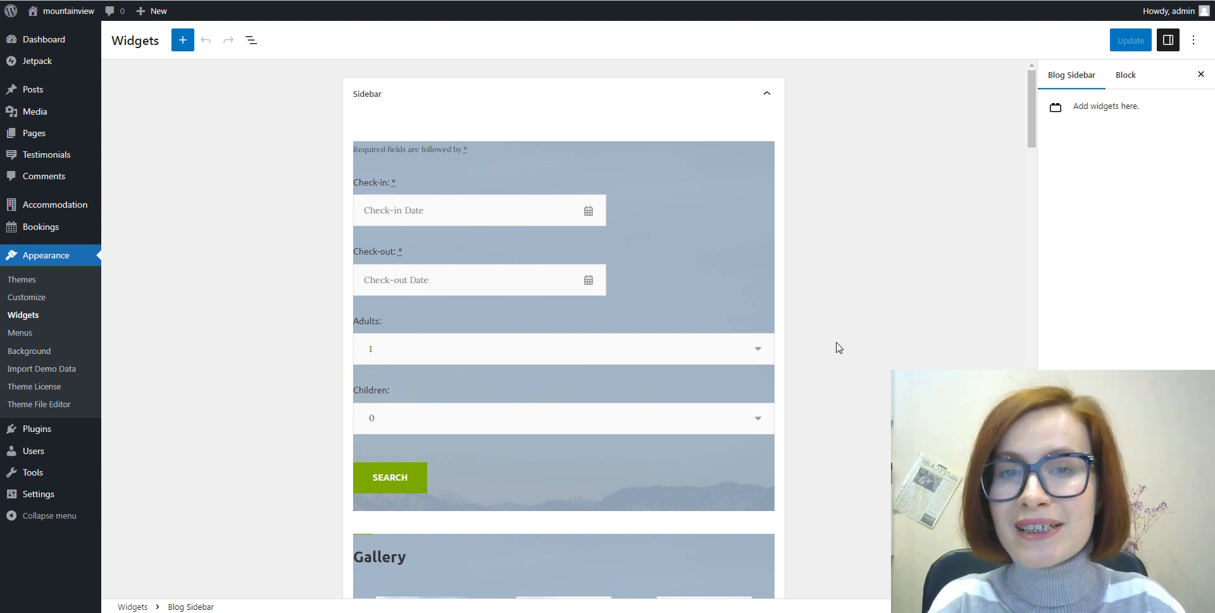
scroll(838, 348, "down", 1)
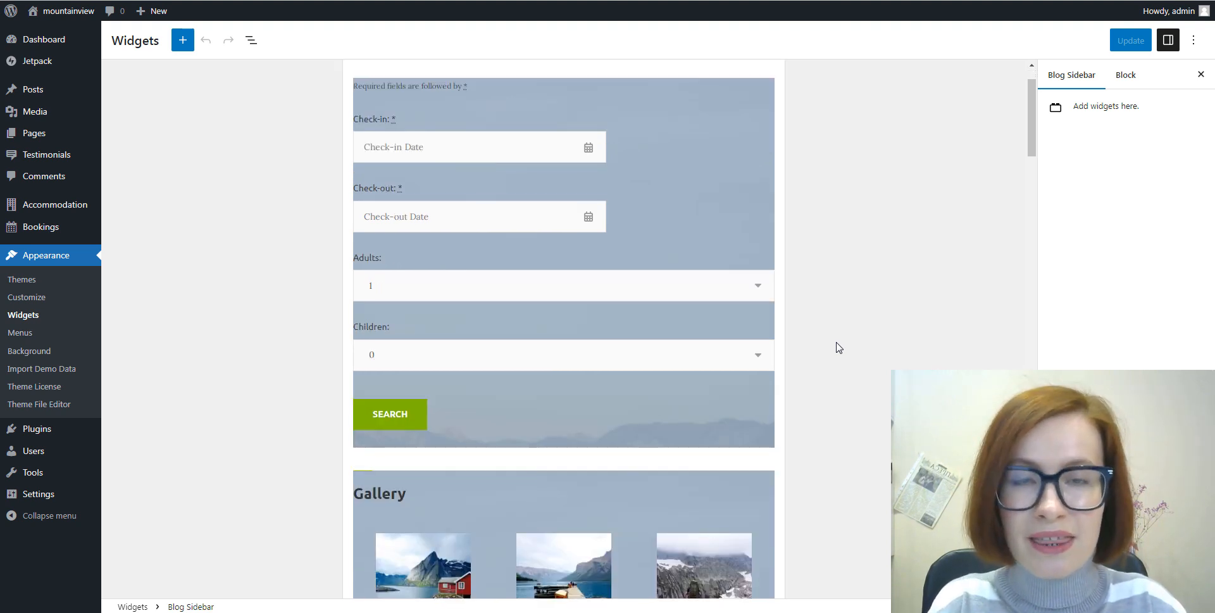
scroll(838, 347, "down", 7)
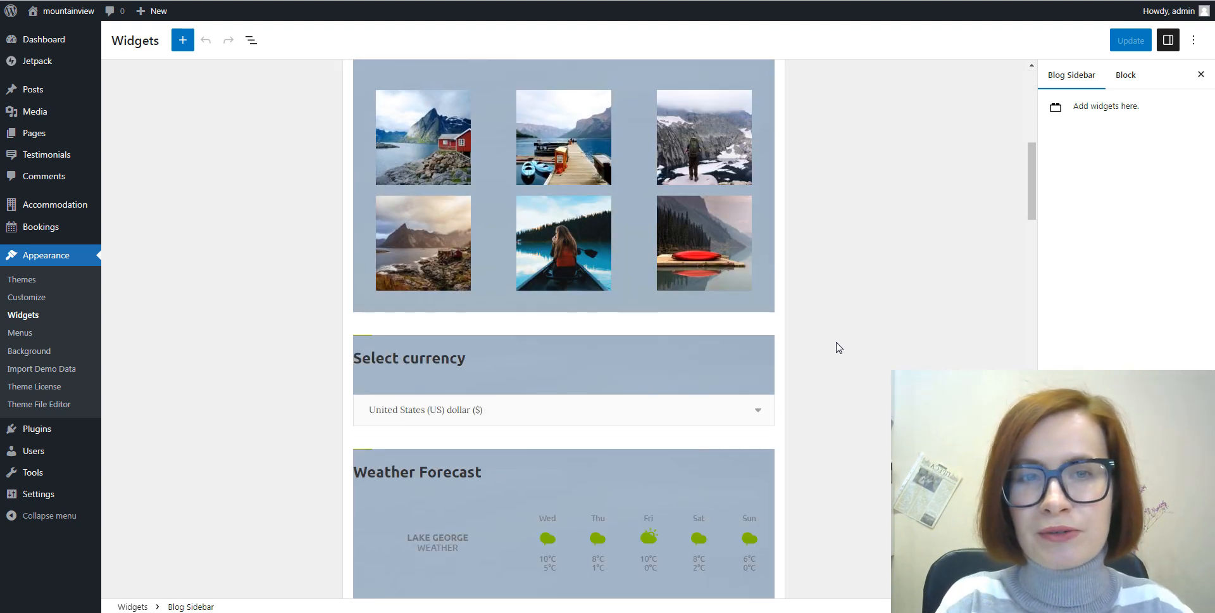
scroll(838, 347, "down", 4)
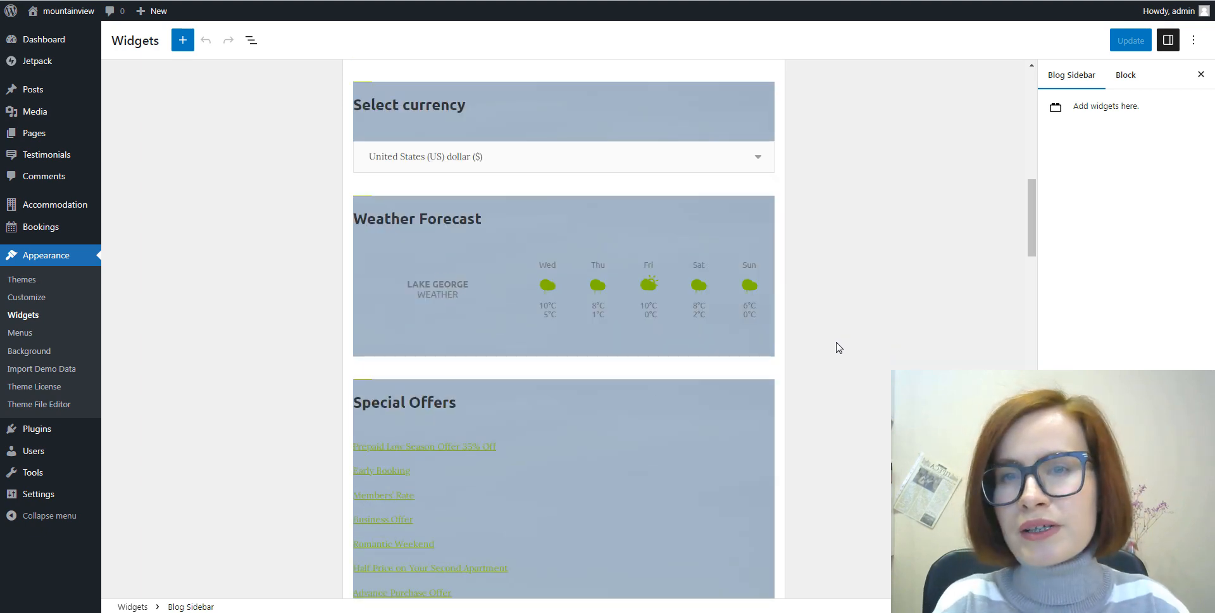
scroll(839, 347, "down", 6)
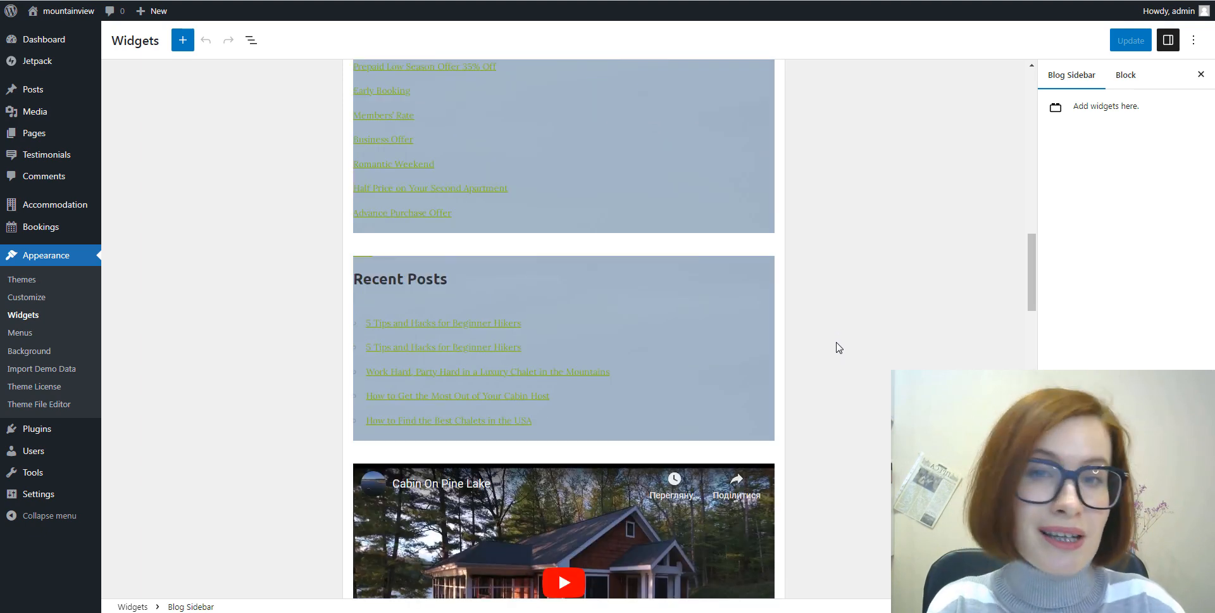
scroll(838, 348, "down", 2)
scroll(838, 347, "down", 1)
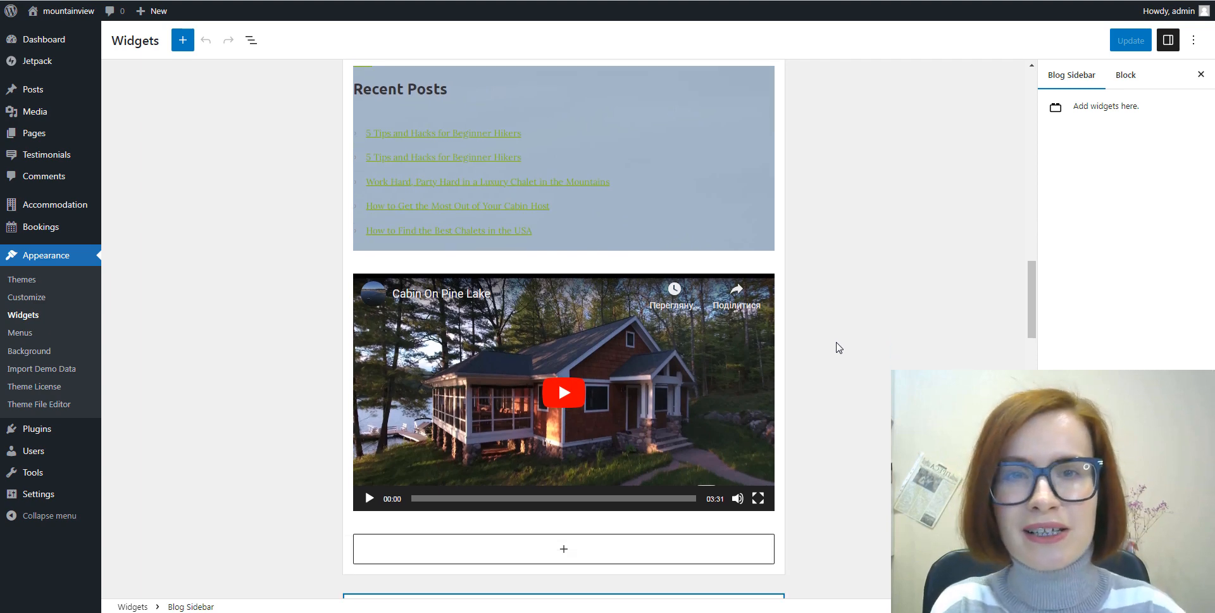
scroll(838, 347, "down", 2)
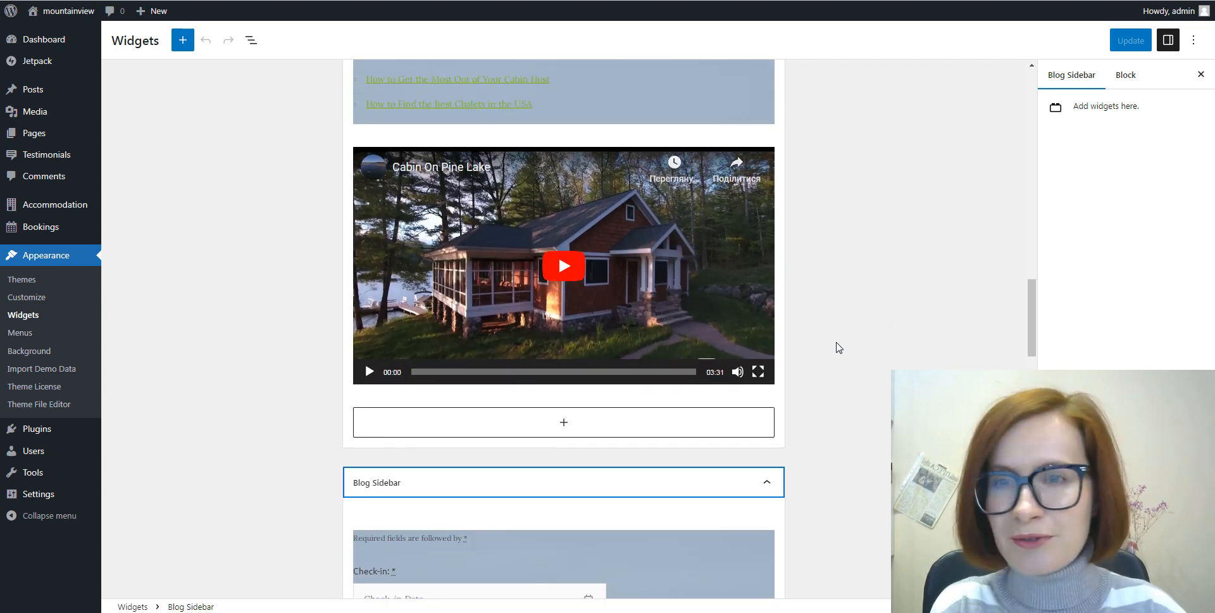
scroll(838, 348, "down", 2)
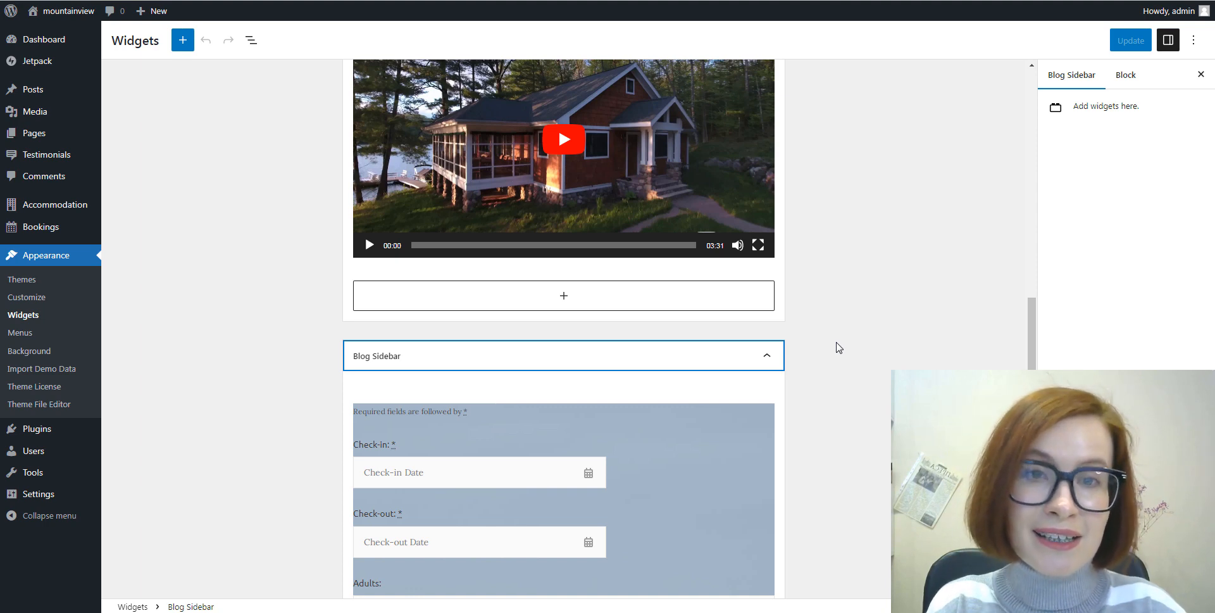
- Examine the widgets in the Blog Sidebar area and the footer widget areas listed below it
scroll(839, 347, "down", 1)
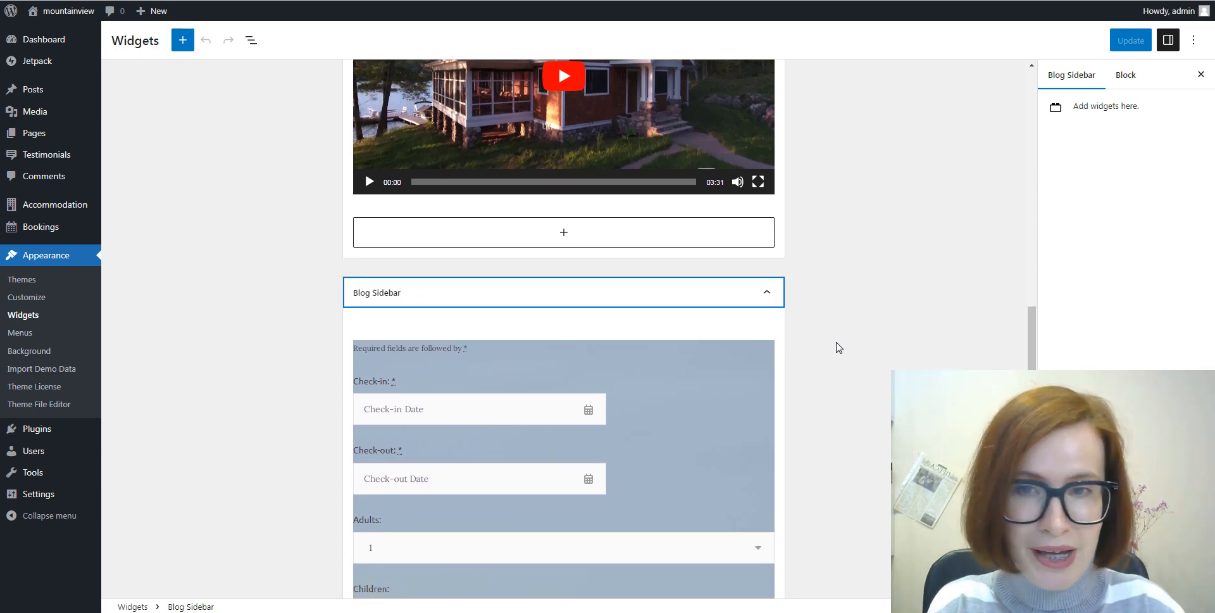
scroll(839, 347, "down", 3)
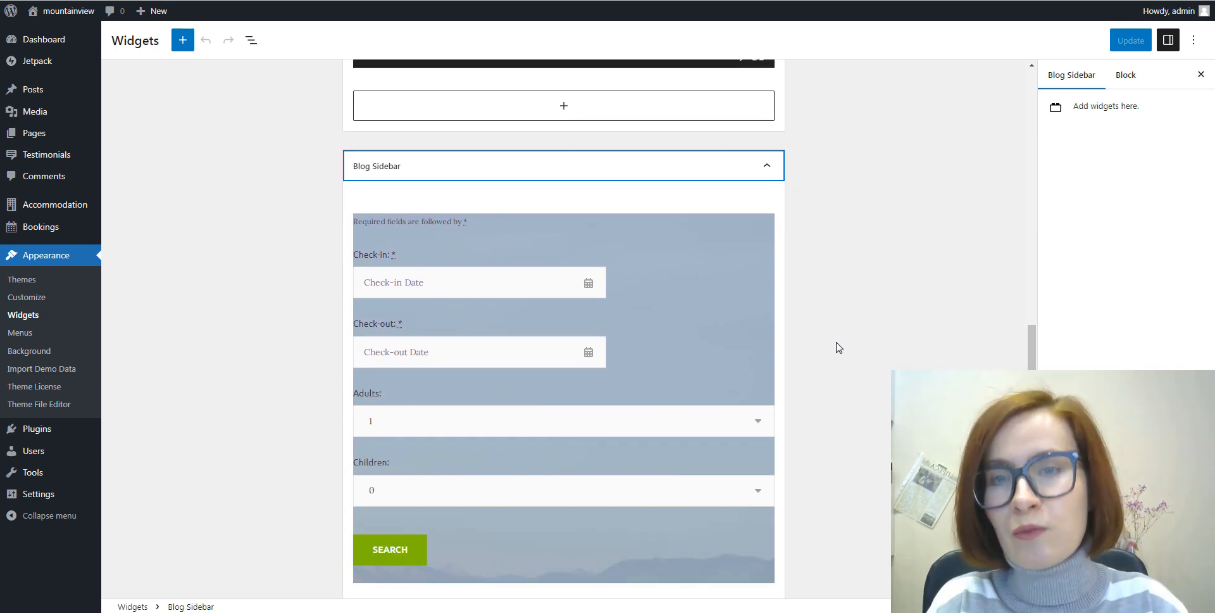
scroll(839, 348, "down", 6)
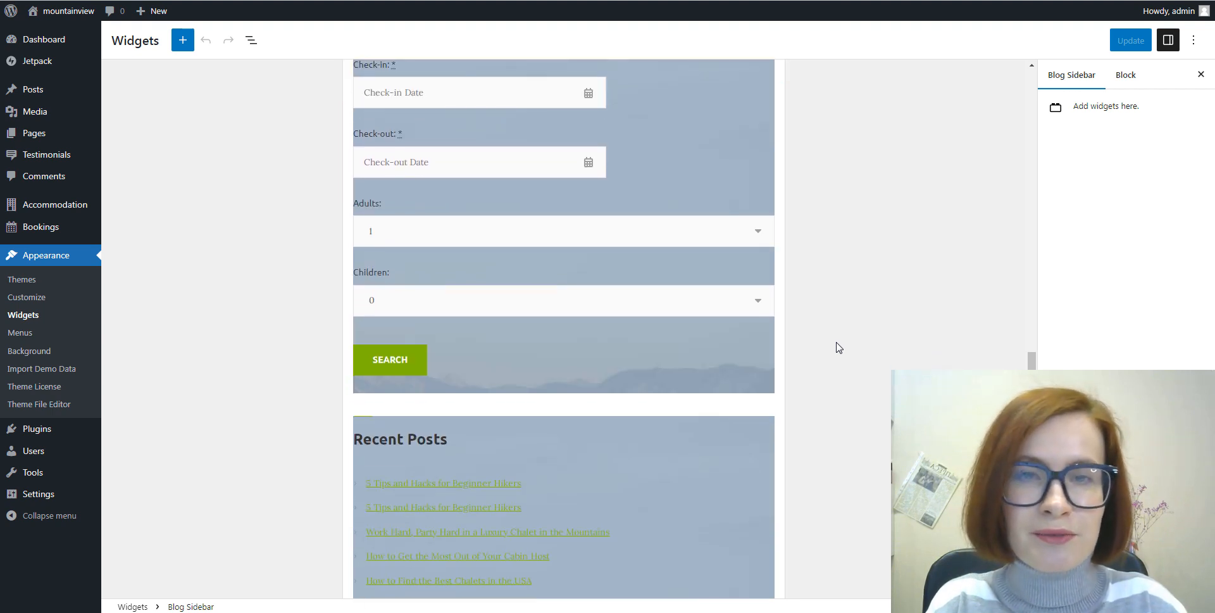
scroll(839, 347, "down", 4)
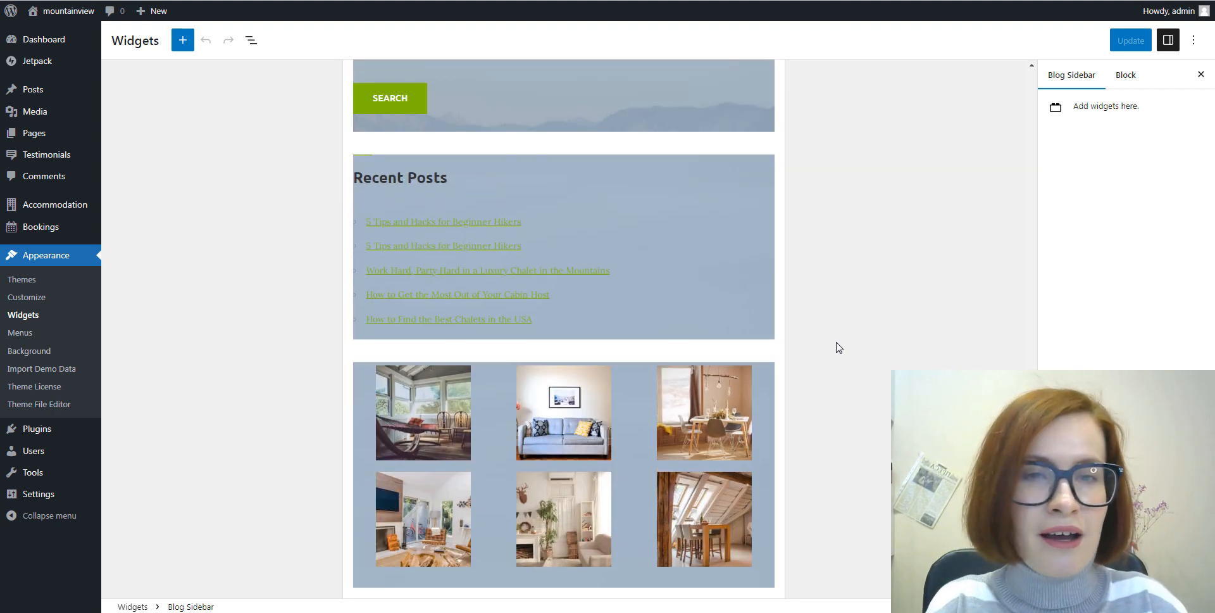
scroll(838, 347, "down", 5)
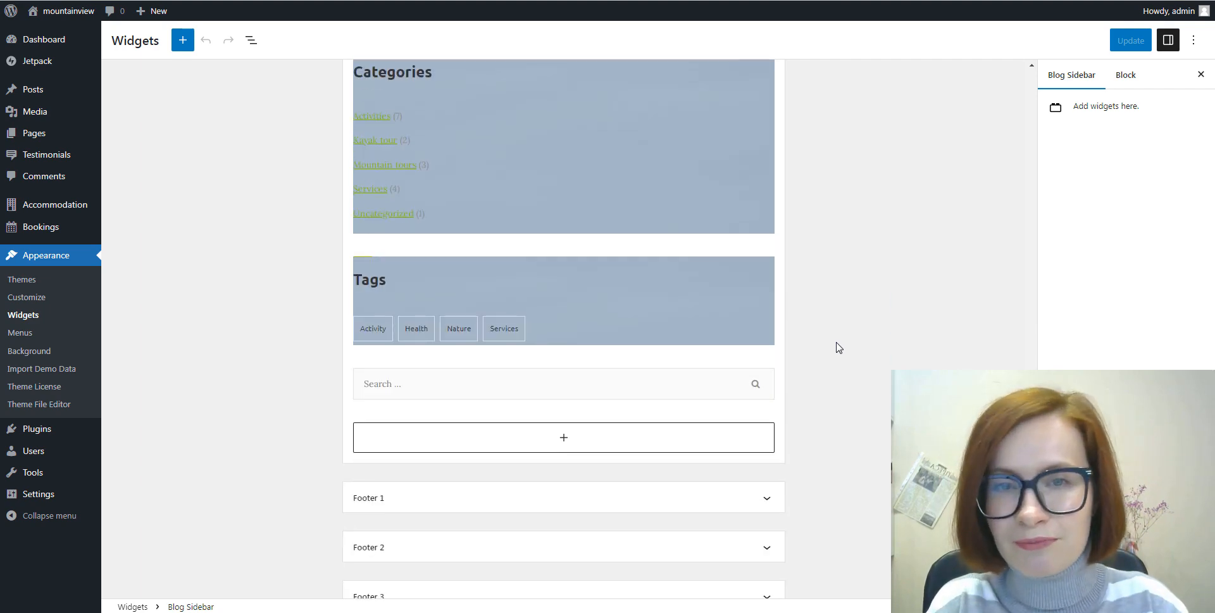
scroll(838, 348, "up", 3)
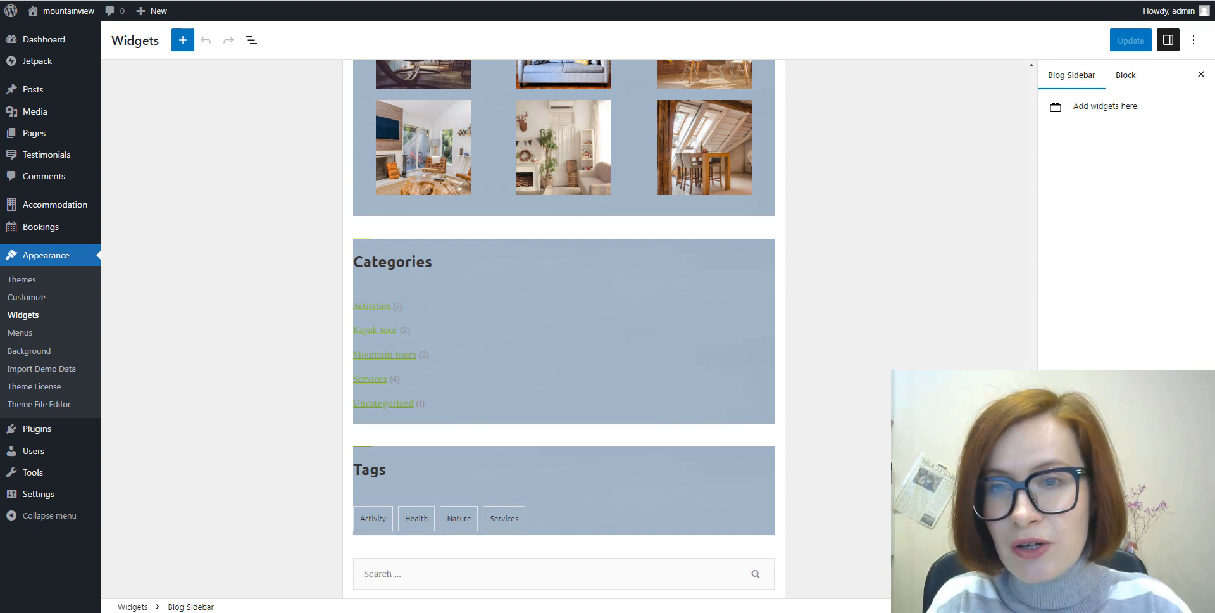
scroll(564, 329, "down", 2)
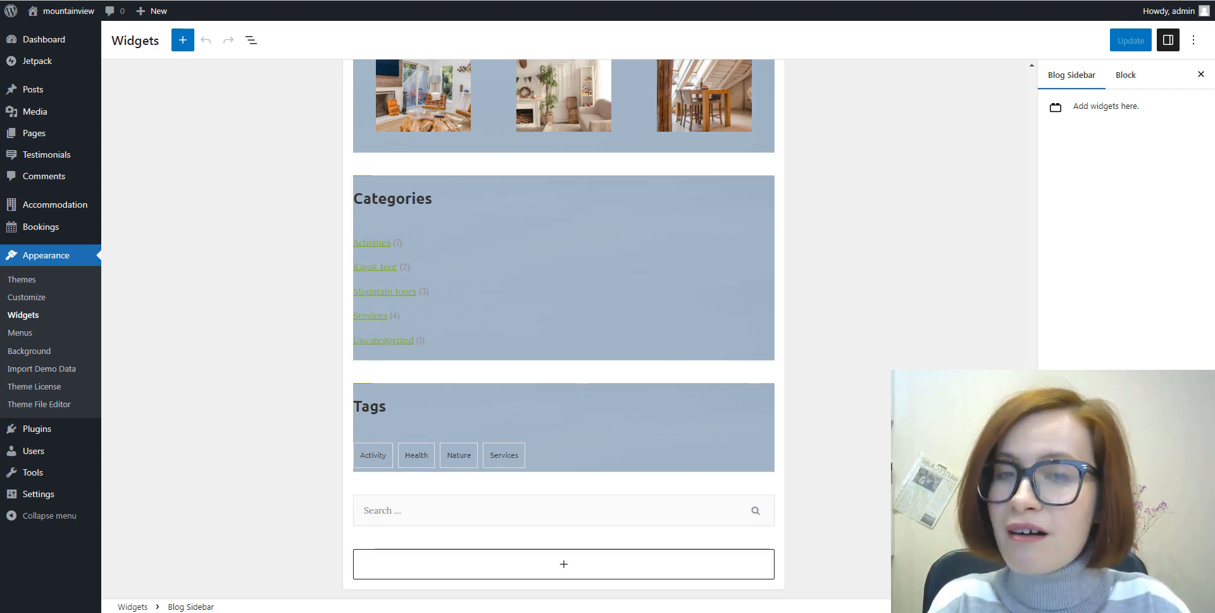
scroll(564, 328, "down", 2)
scroll(564, 328, "down", 7)
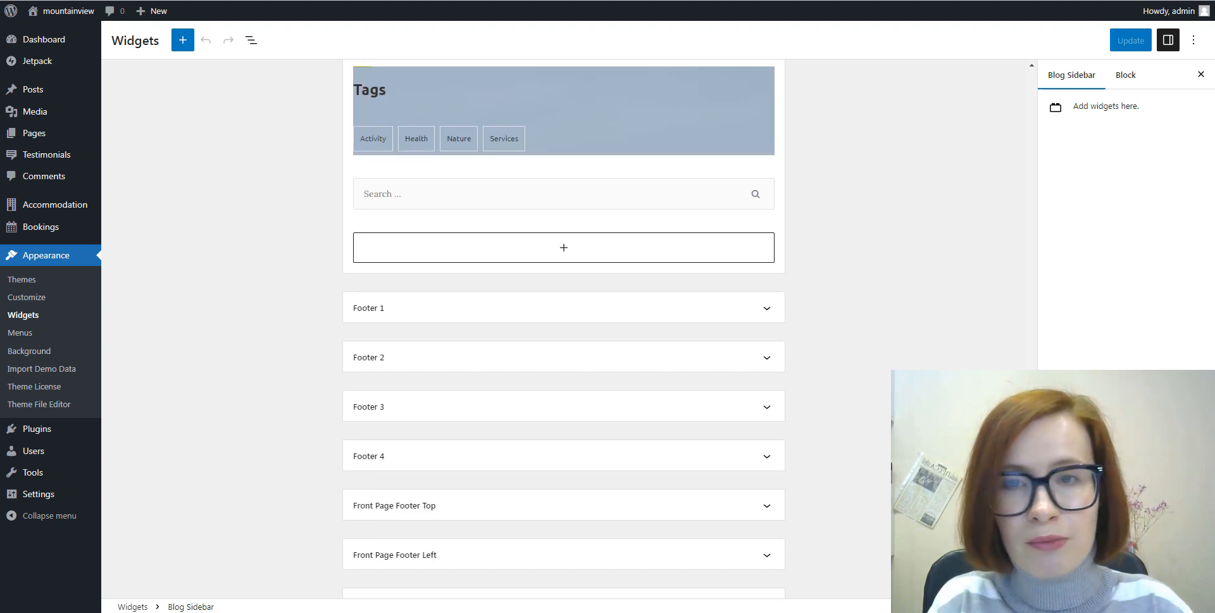
scroll(564, 329, "down", 2)
scroll(564, 328, "down", 1)
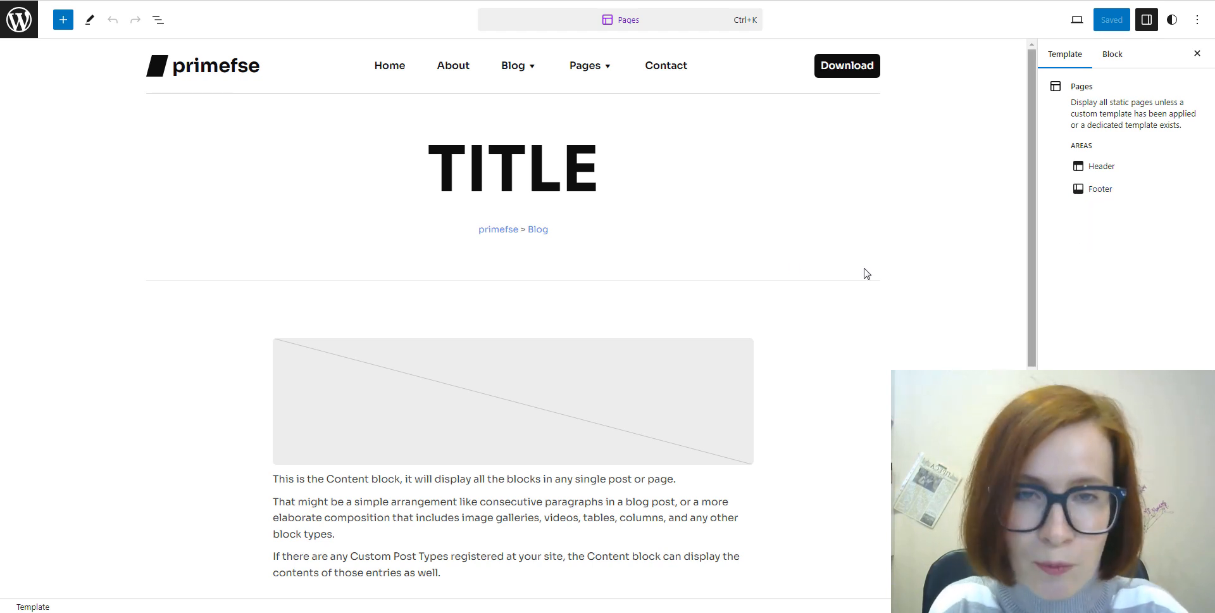
- Browse the blocks available for insertion in the Pages template, from the text blocks down through the media blocks
left_click(62, 28)
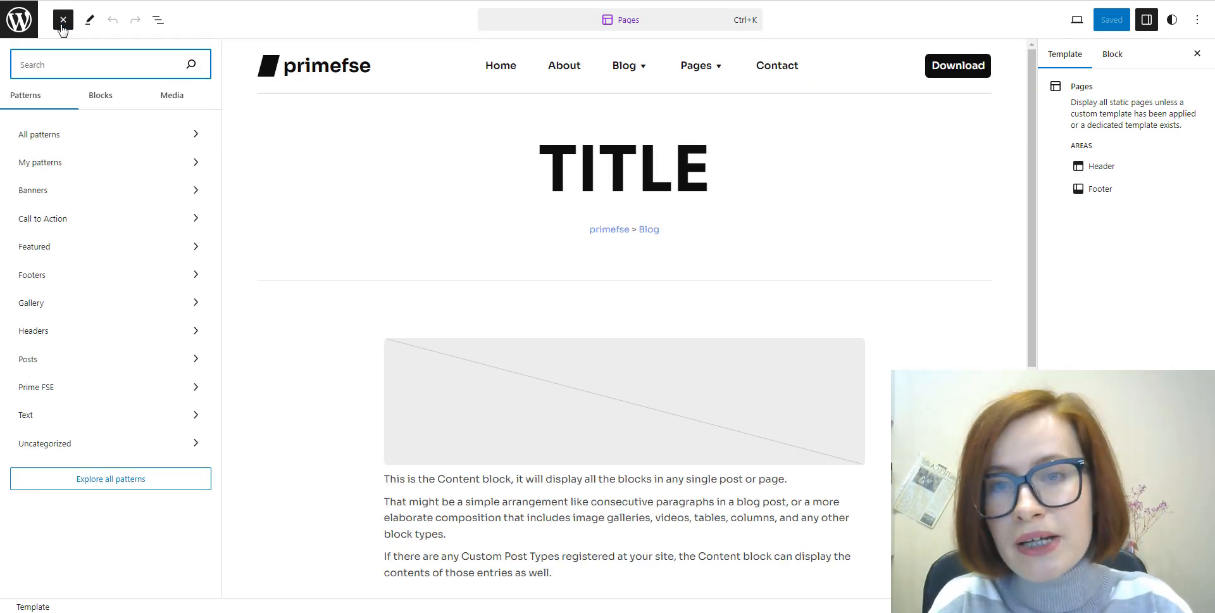
left_click(111, 105)
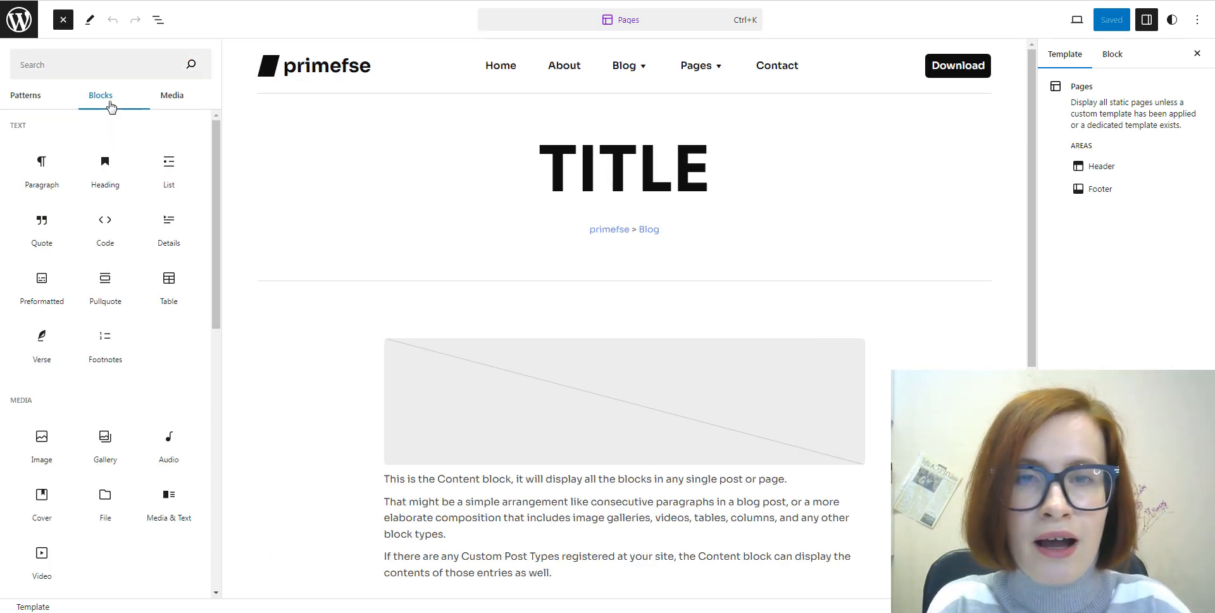
left_click_drag(217, 155, 211, 256)
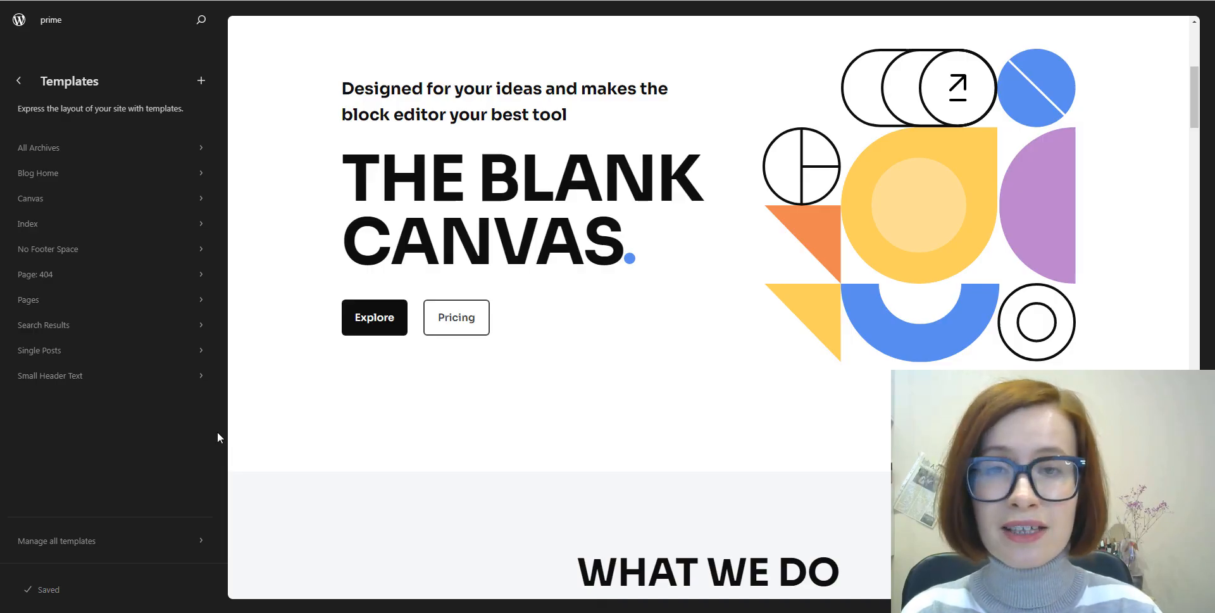
- Open the Page: 404 template for editing and expand its Section and Columns blocks in the block structure
left_click(177, 281)
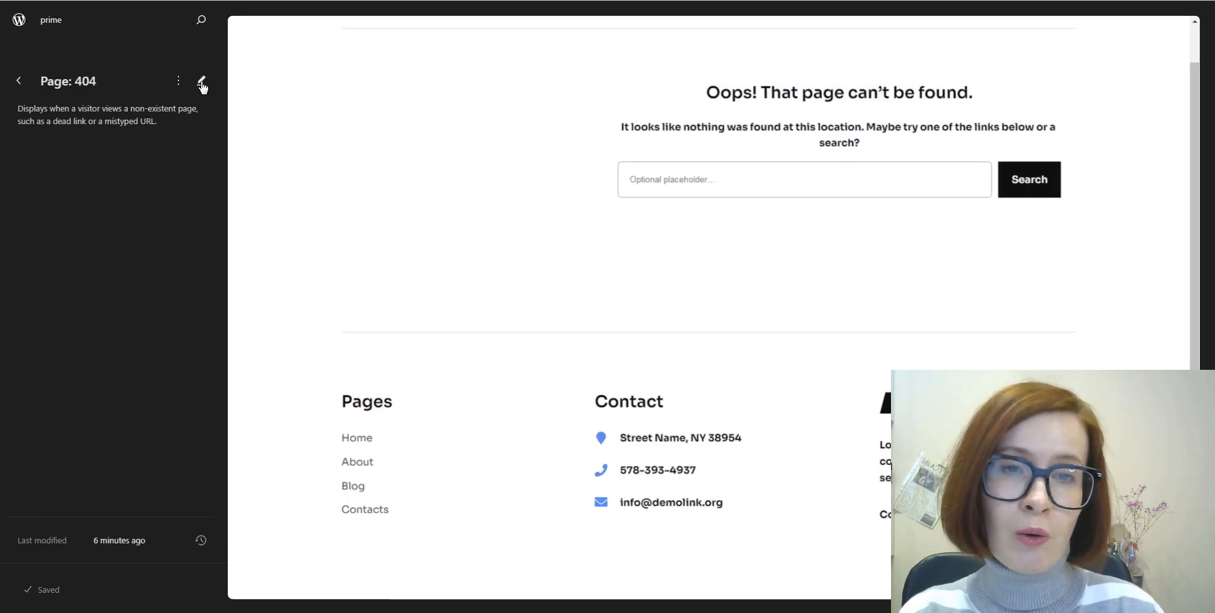
left_click(202, 82)
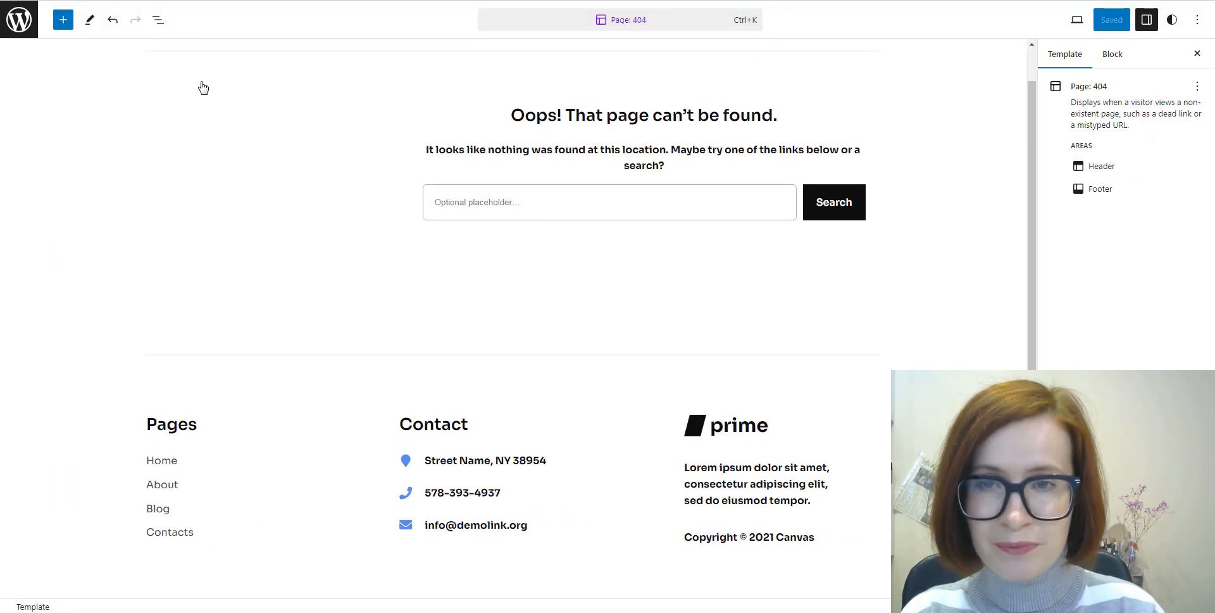
left_click(157, 22)
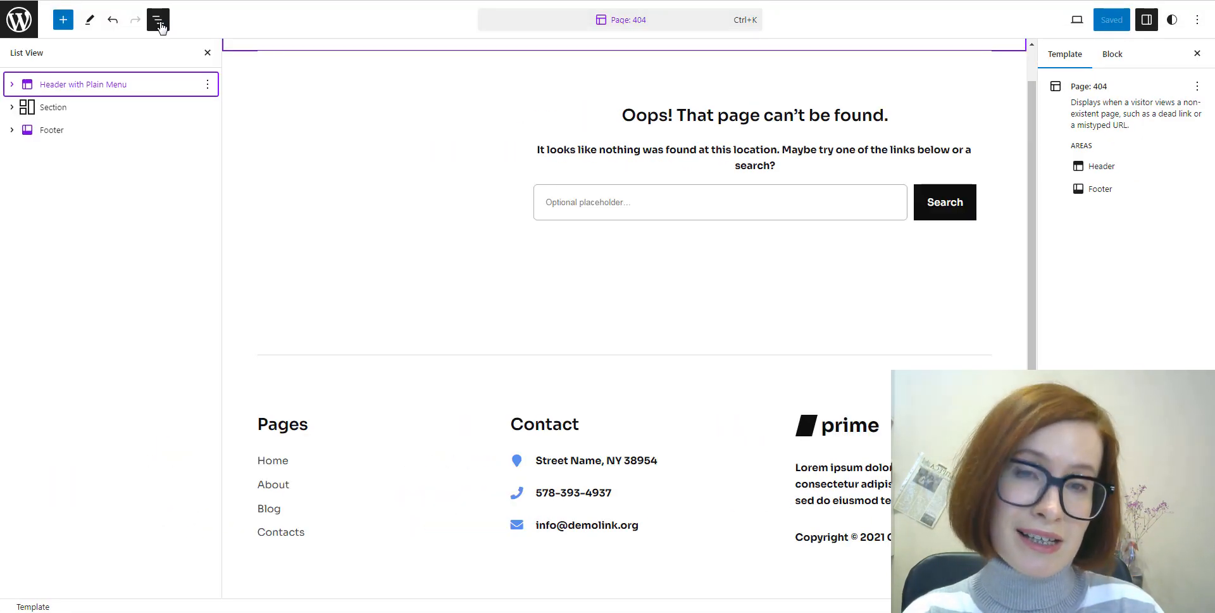
left_click(13, 110)
left_click(28, 131)
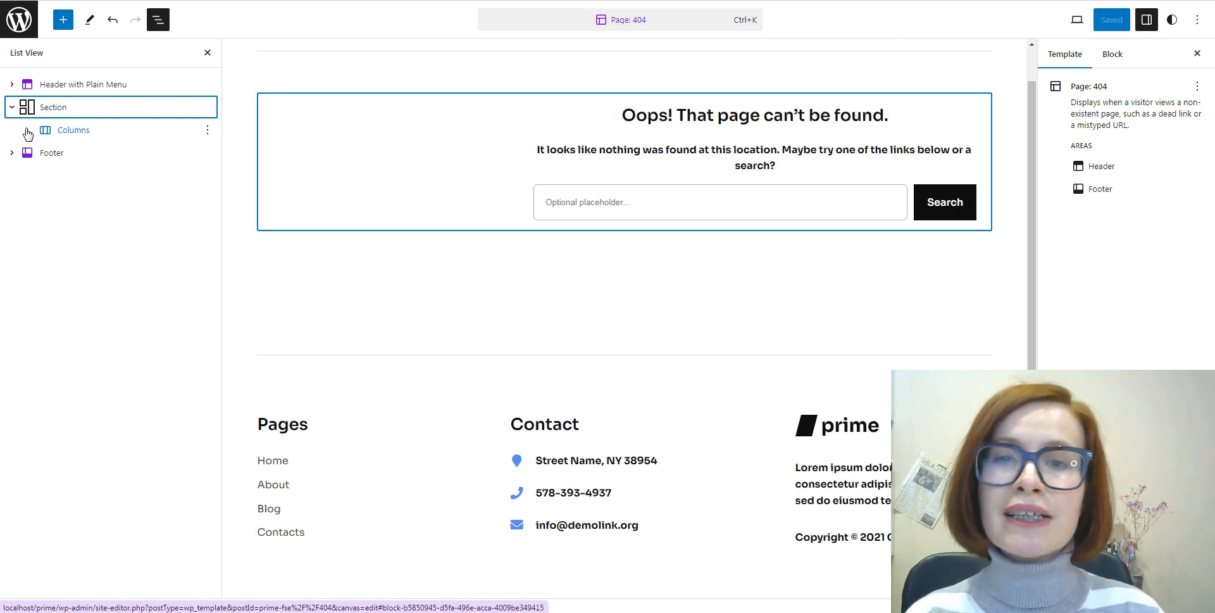
left_click(28, 131)
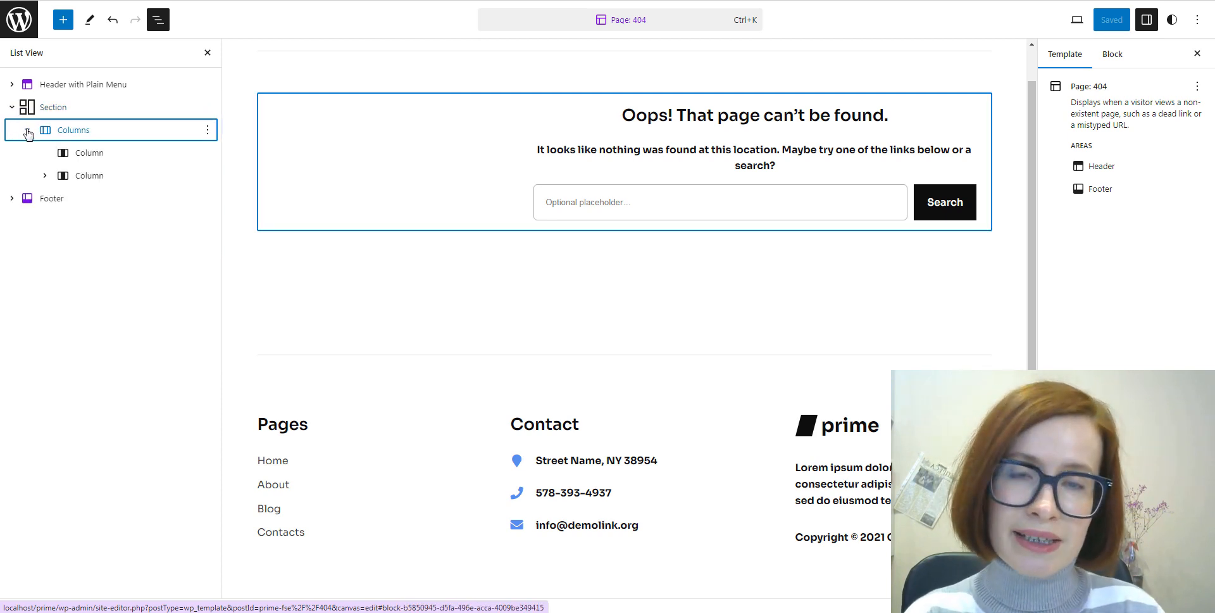
- Insert the Sidebar template part into the empty first column beside the 404 message
left_click(72, 155)
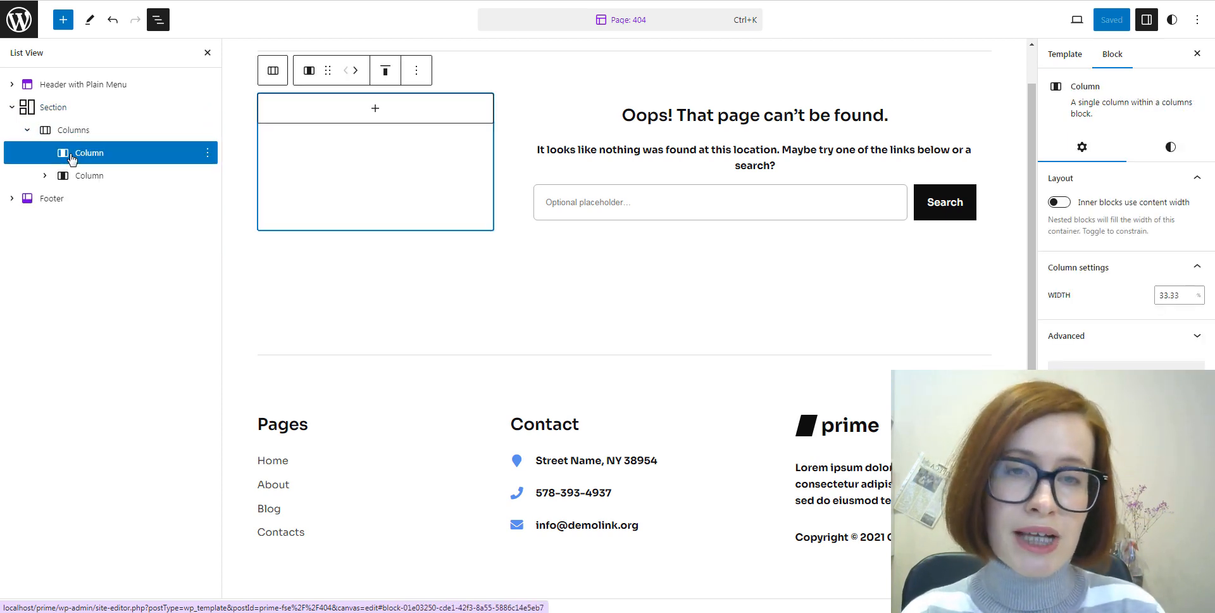
left_click(375, 110)
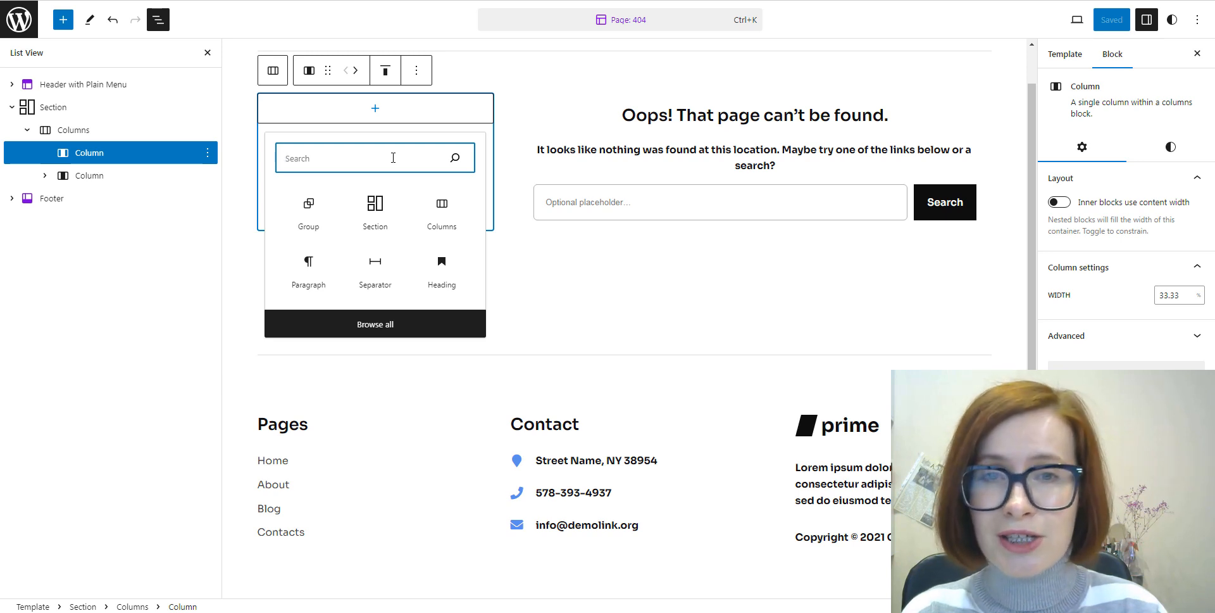
type("s")
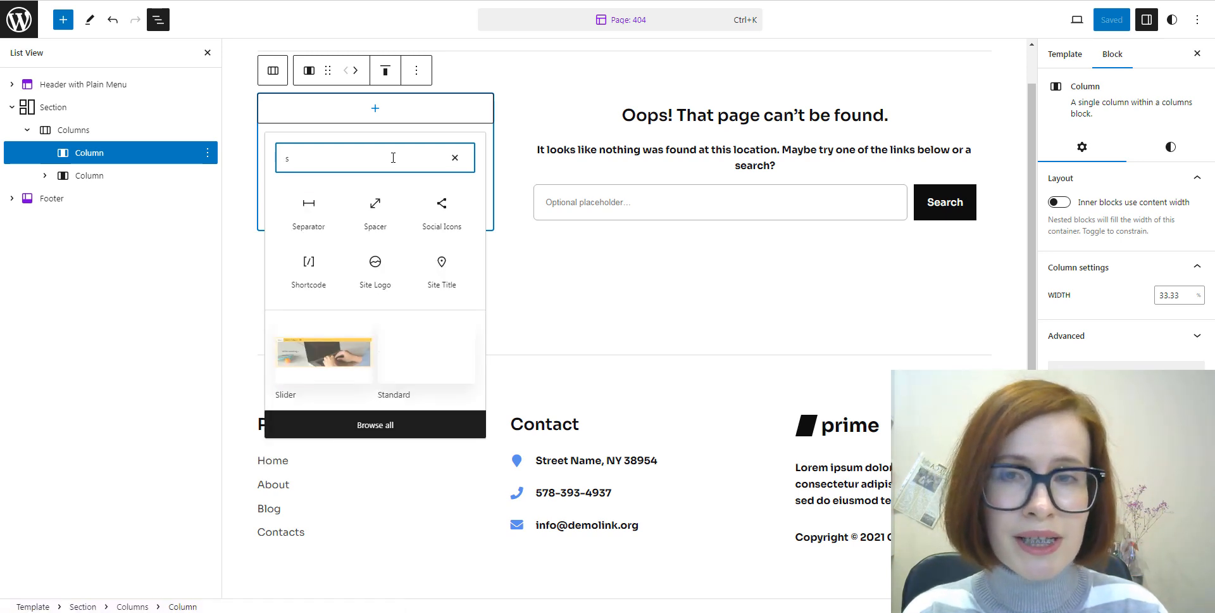
type("i")
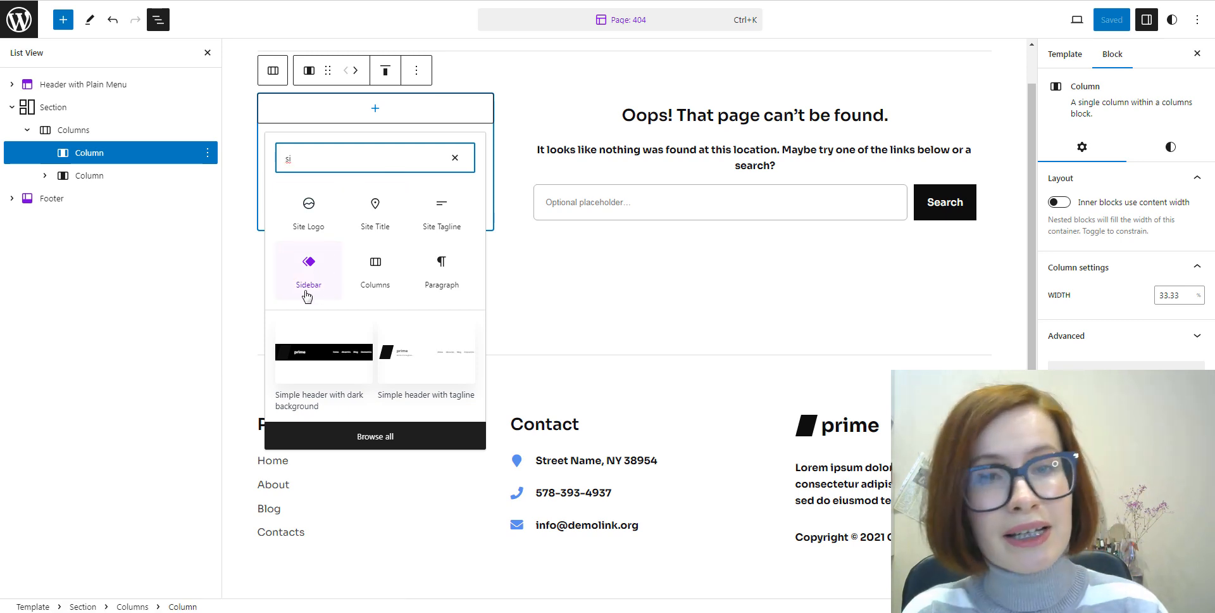
key("BackSpace")
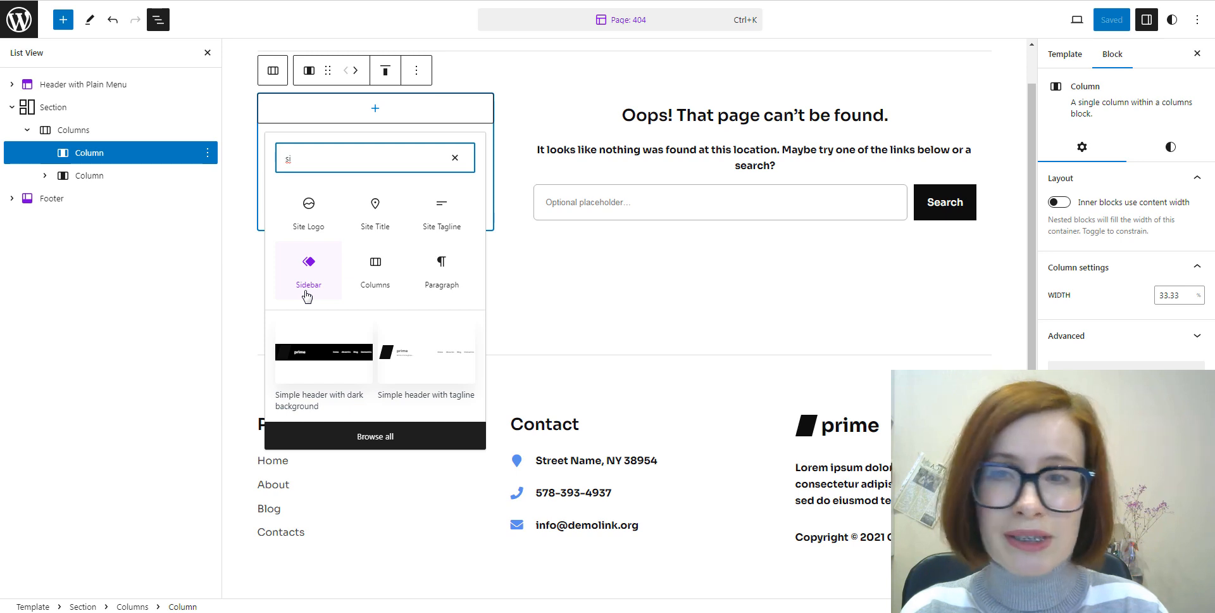
left_click(306, 290)
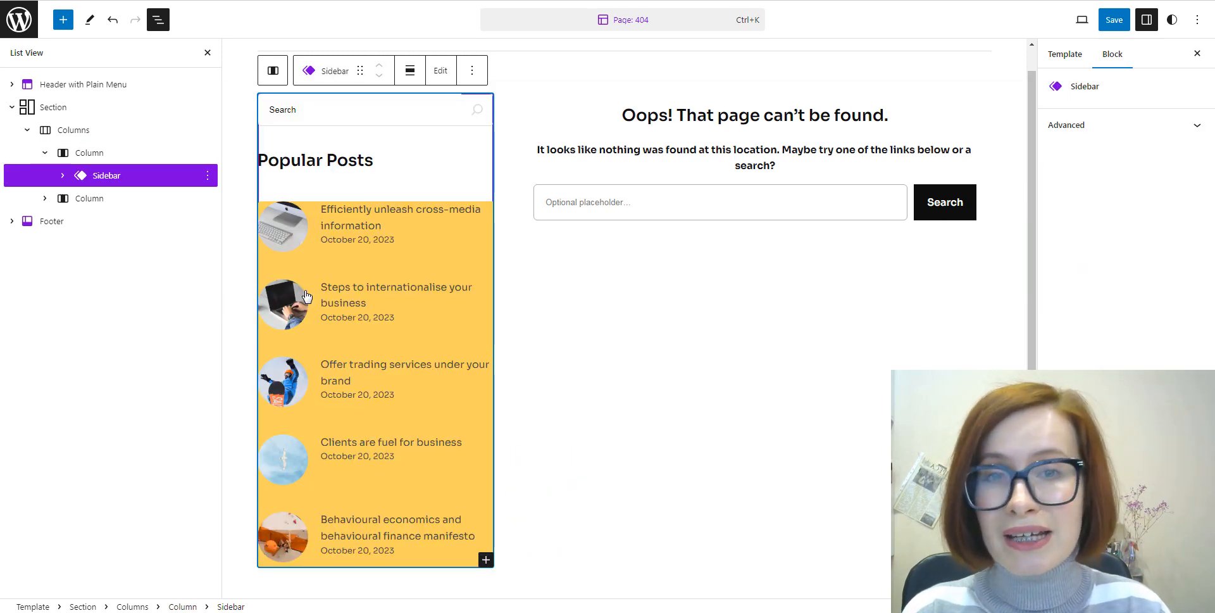
- Edit the Sidebar template part and set the Latest Posts block's background to white (#FFFFFF)
left_click(443, 73)
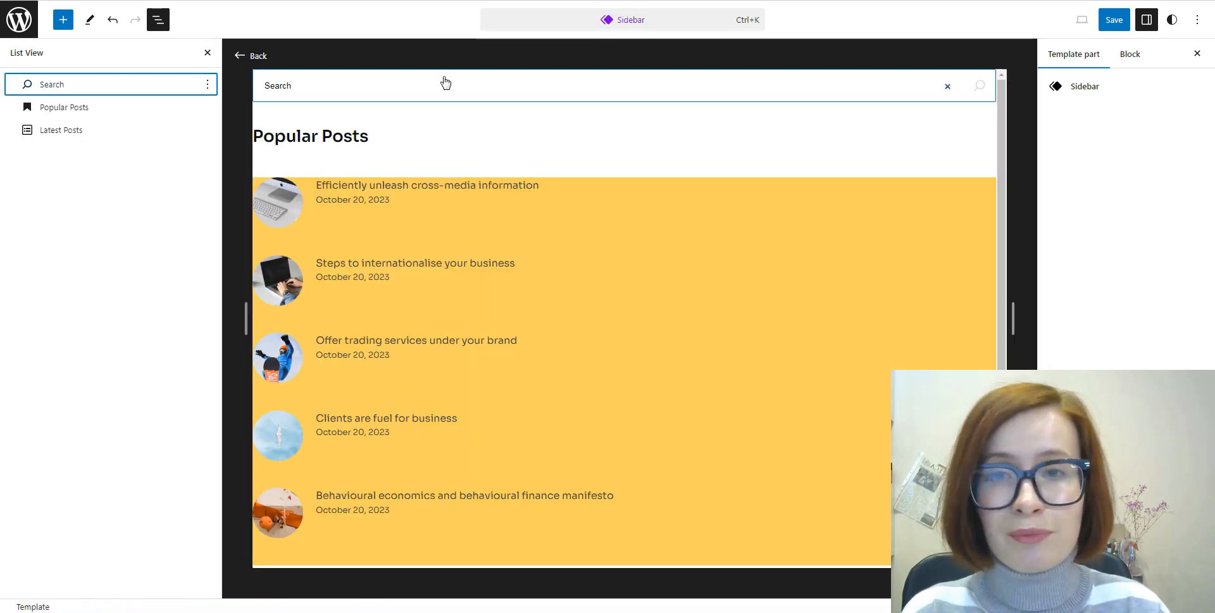
left_click(619, 288)
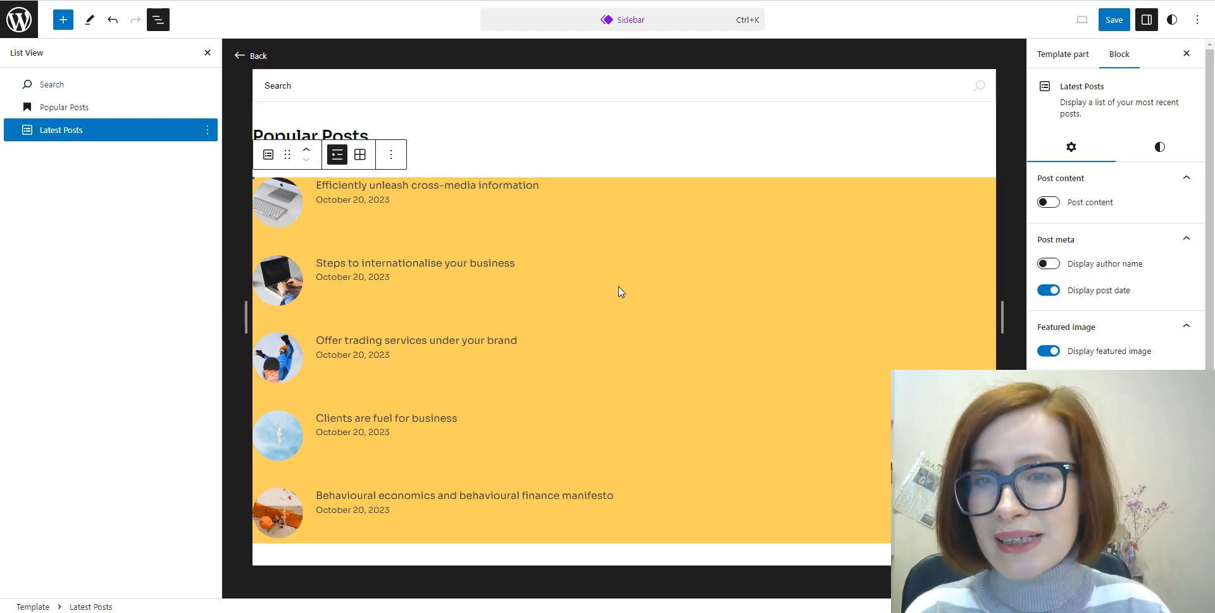
left_click(1160, 148)
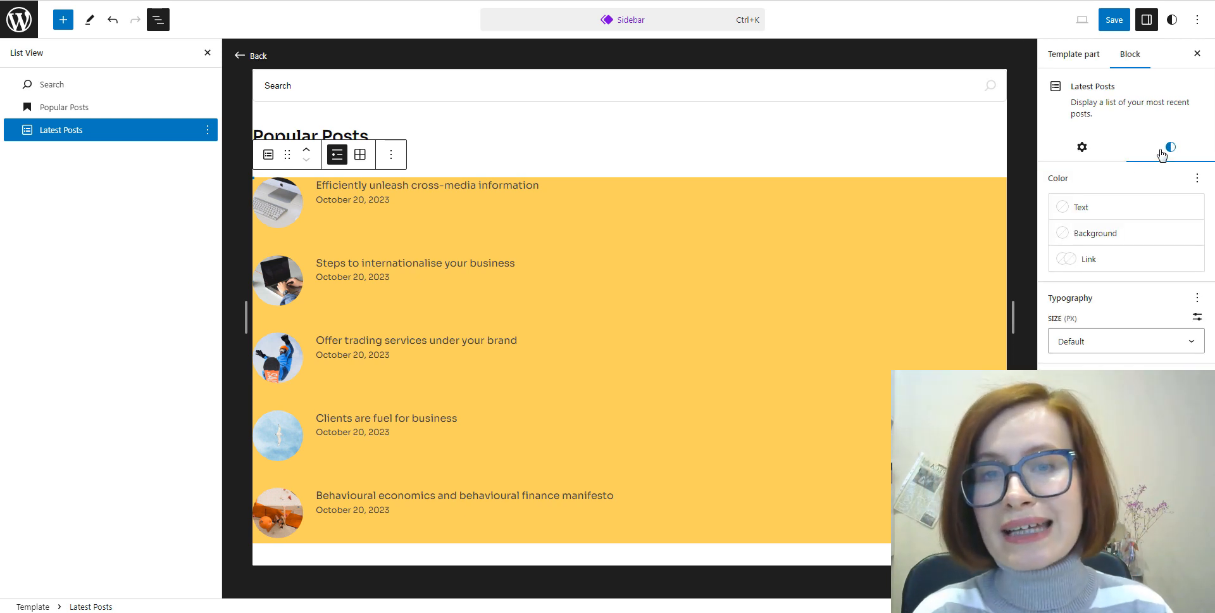
left_click(1113, 236)
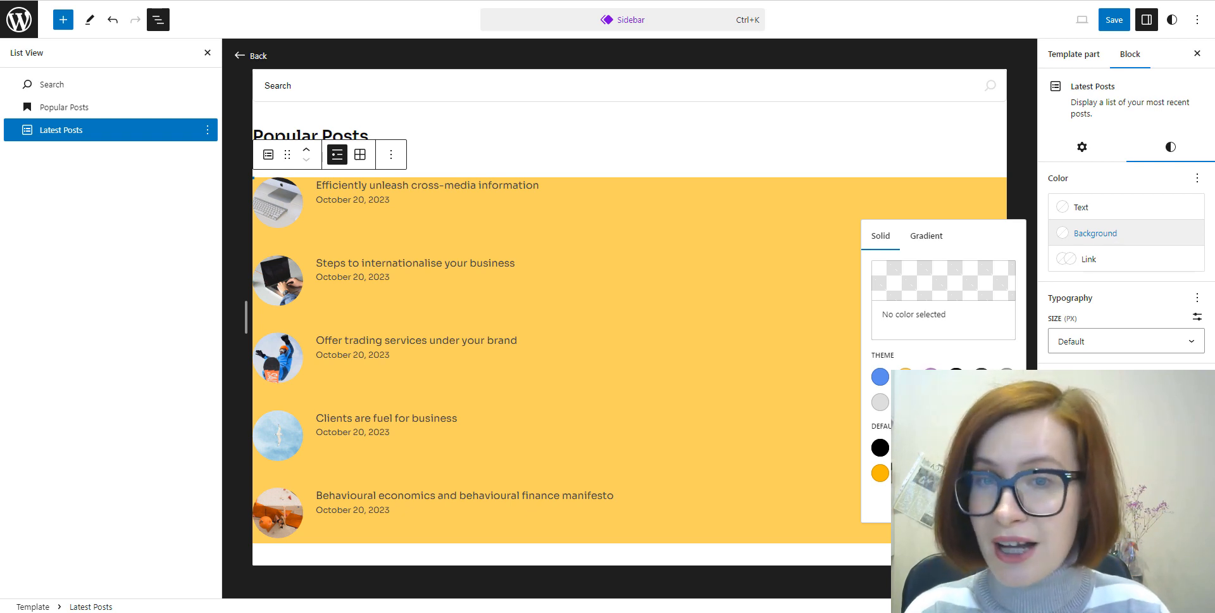
left_click(931, 401)
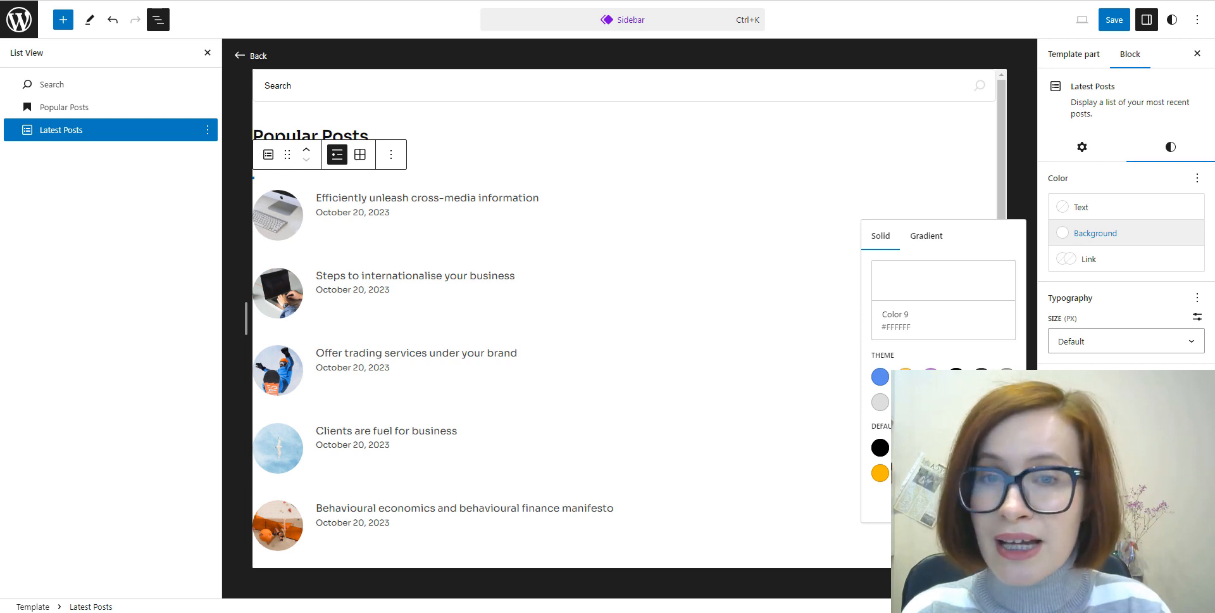
- Save the changes to the Page: 404 template and the Sidebar part, and return to the template to review the page
left_click(1116, 26)
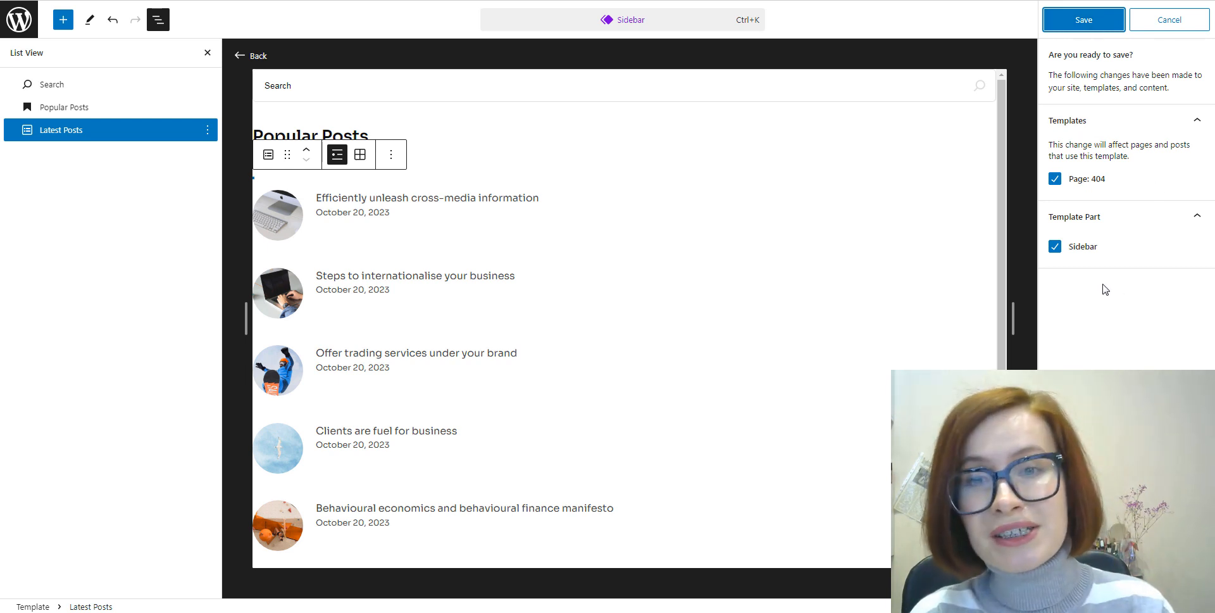
left_click(1084, 24)
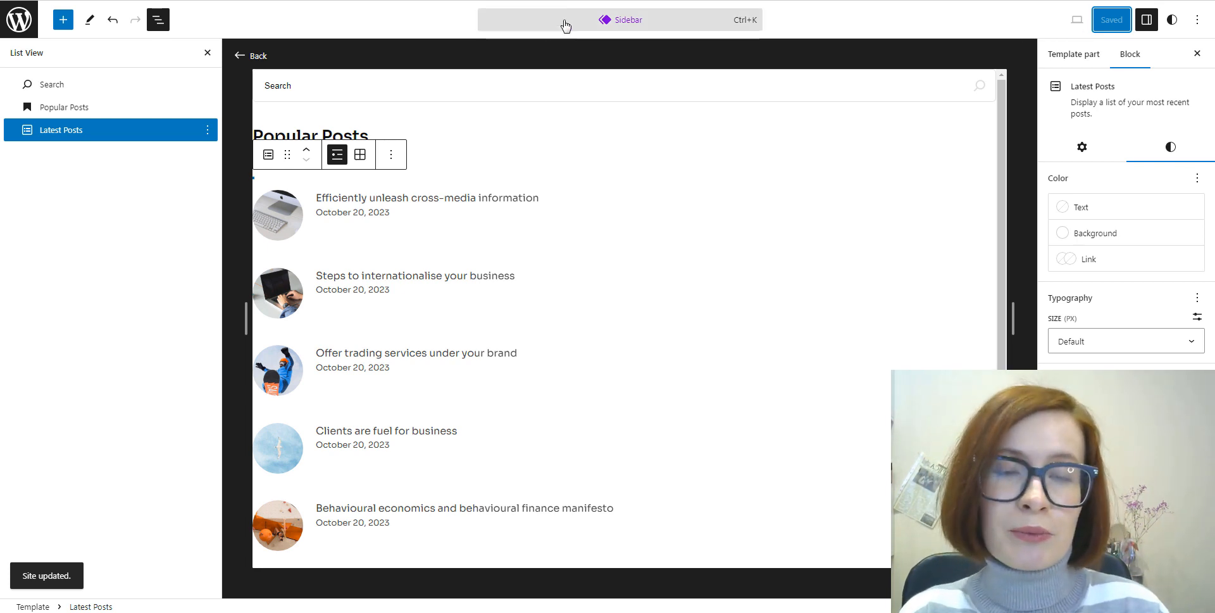
left_click(205, 57)
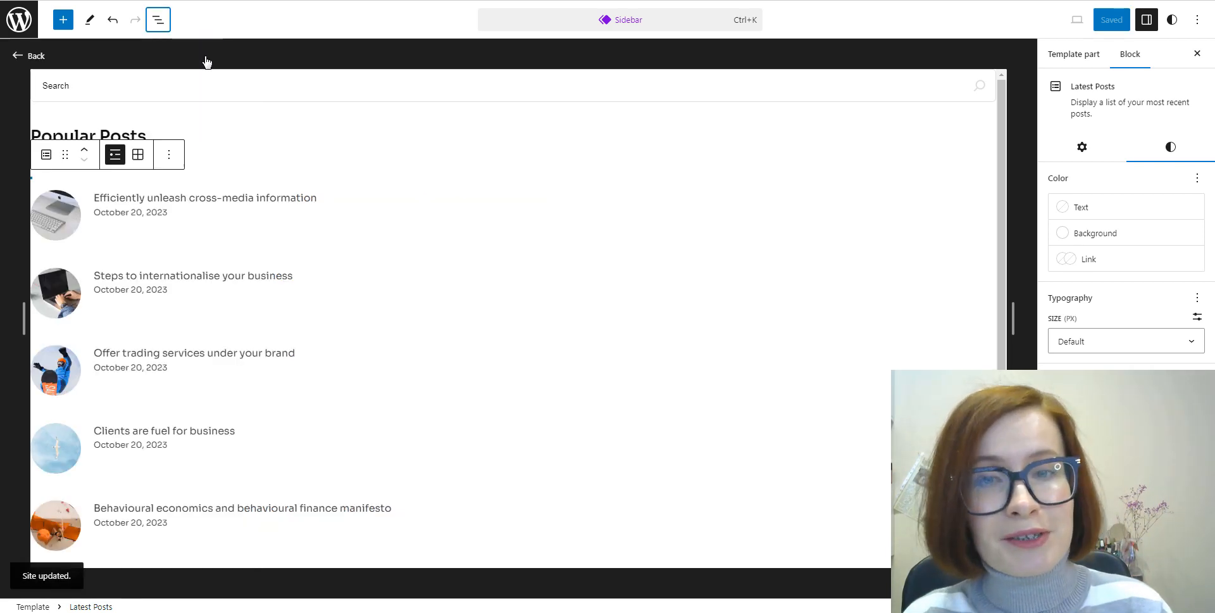
left_click(19, 57)
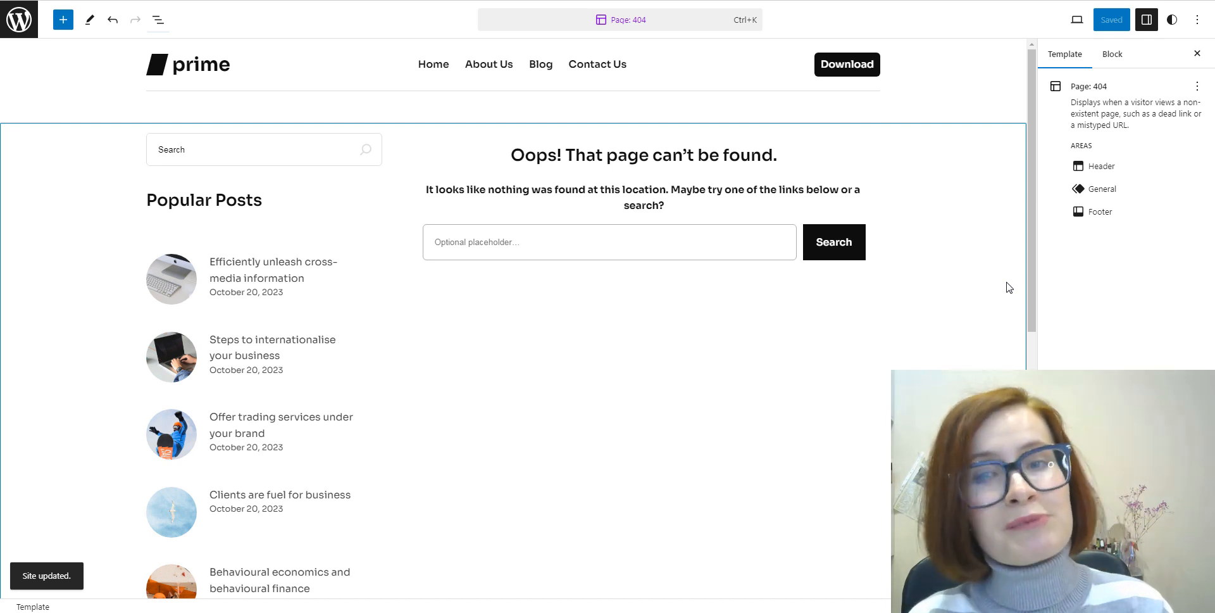
scroll(1009, 287, "down", 2)
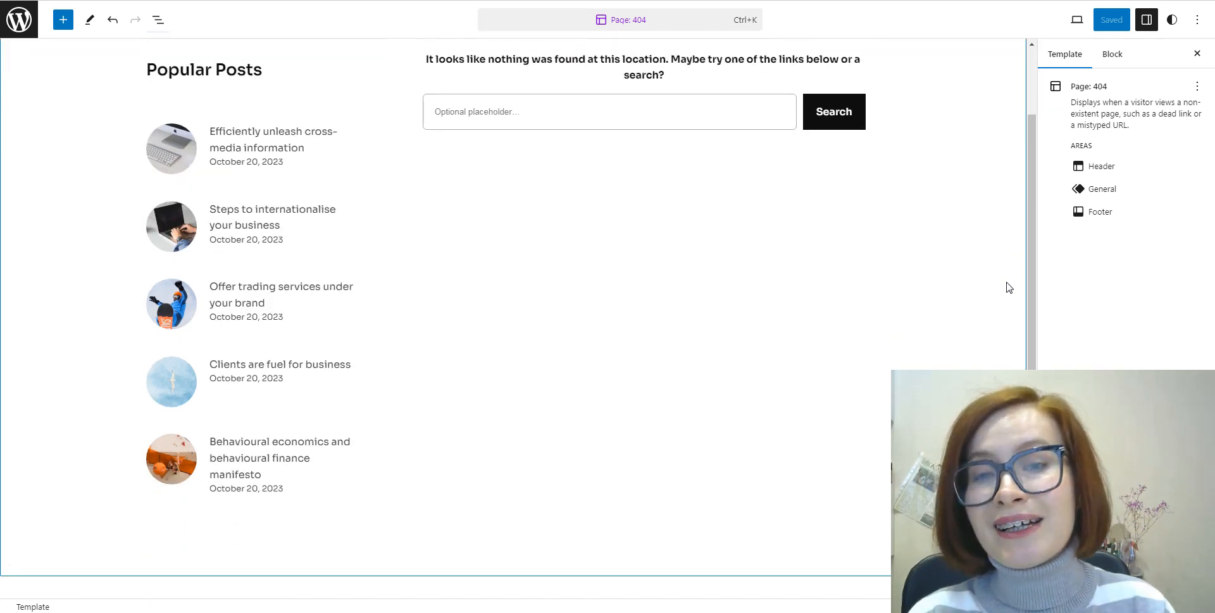
scroll(1008, 288, "down", 3)
scroll(1009, 288, "up", 5)
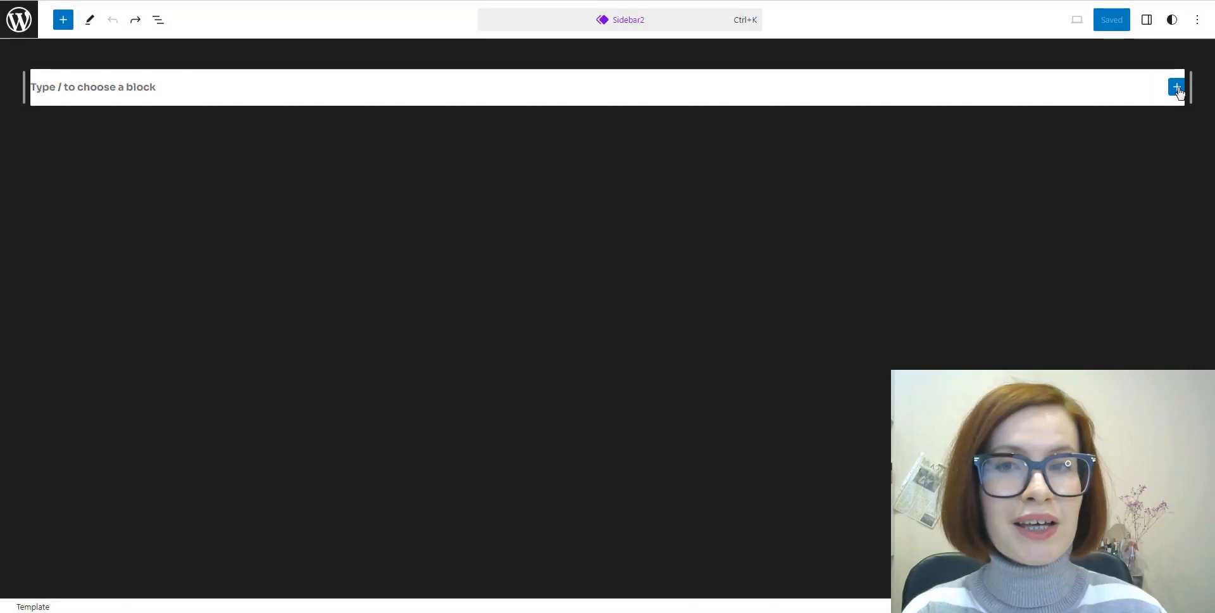
- Find the Search block and add it to the empty Sidebar2 template part
left_click(1175, 86)
left_click(1075, 295)
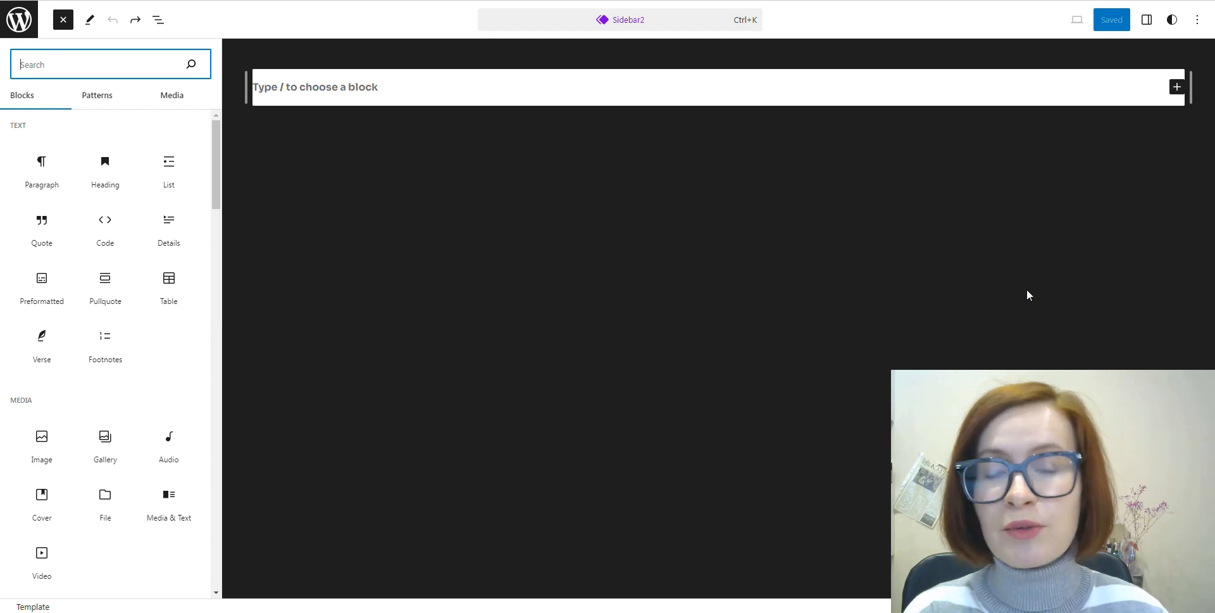
type("sea")
key("Return")
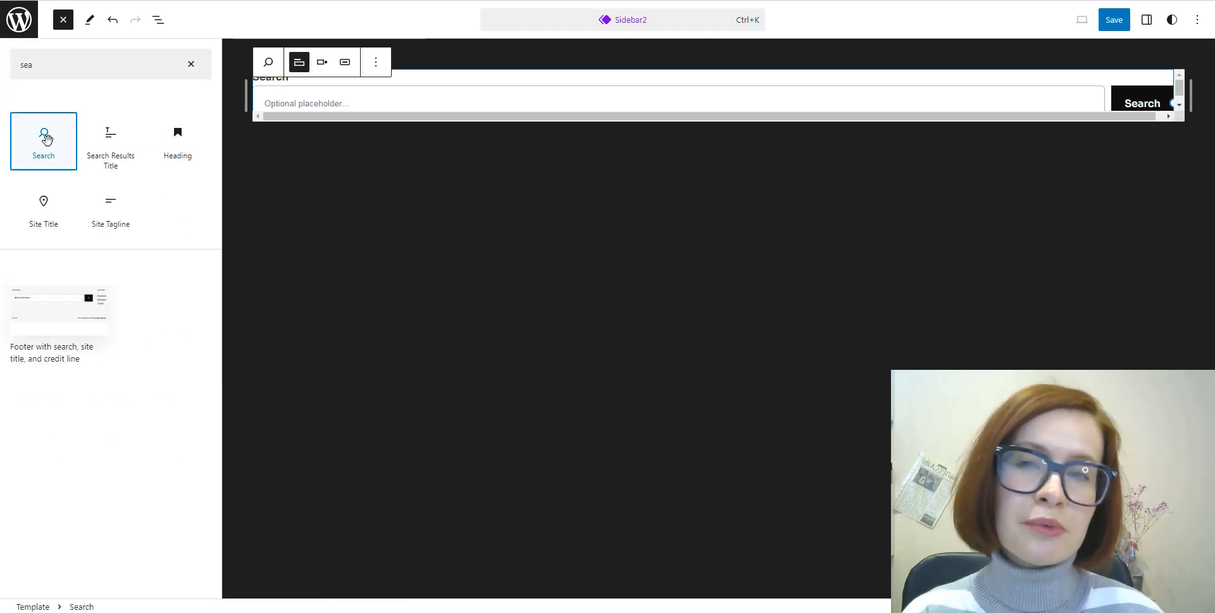
- Find the Navigation block and add it to Sidebar2
left_click(192, 68)
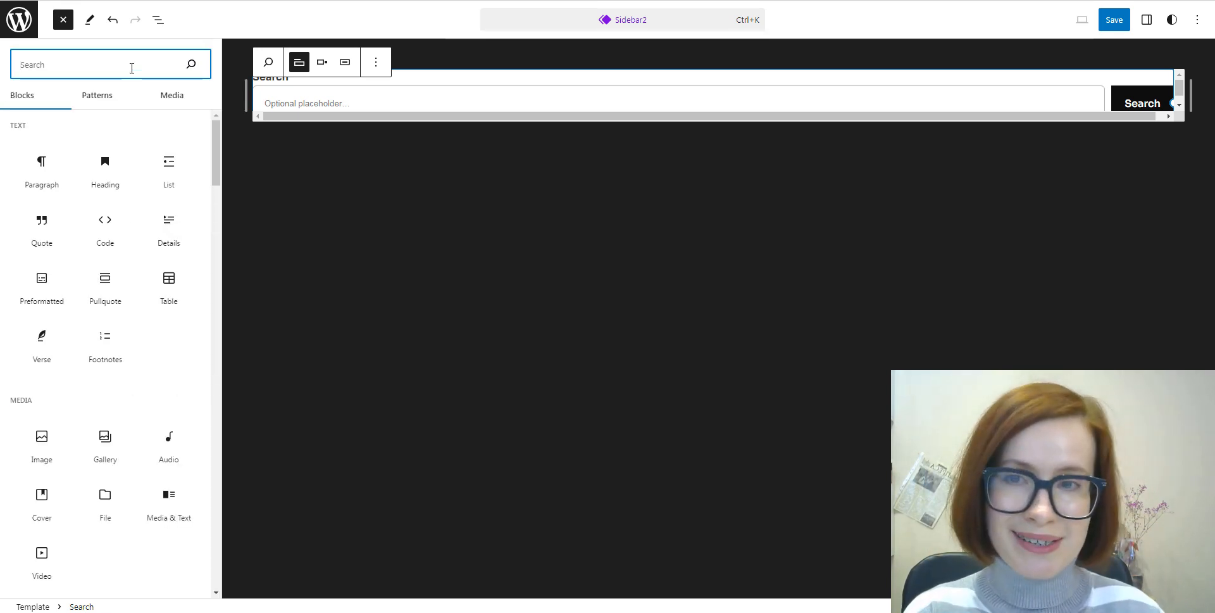
type("na")
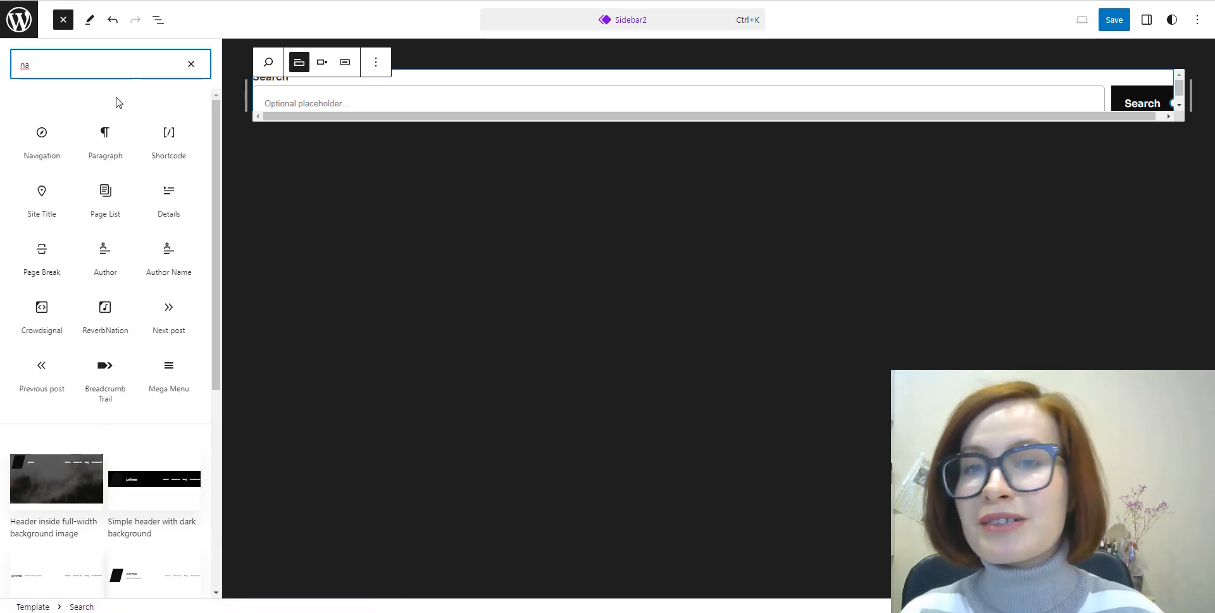
left_click(41, 150)
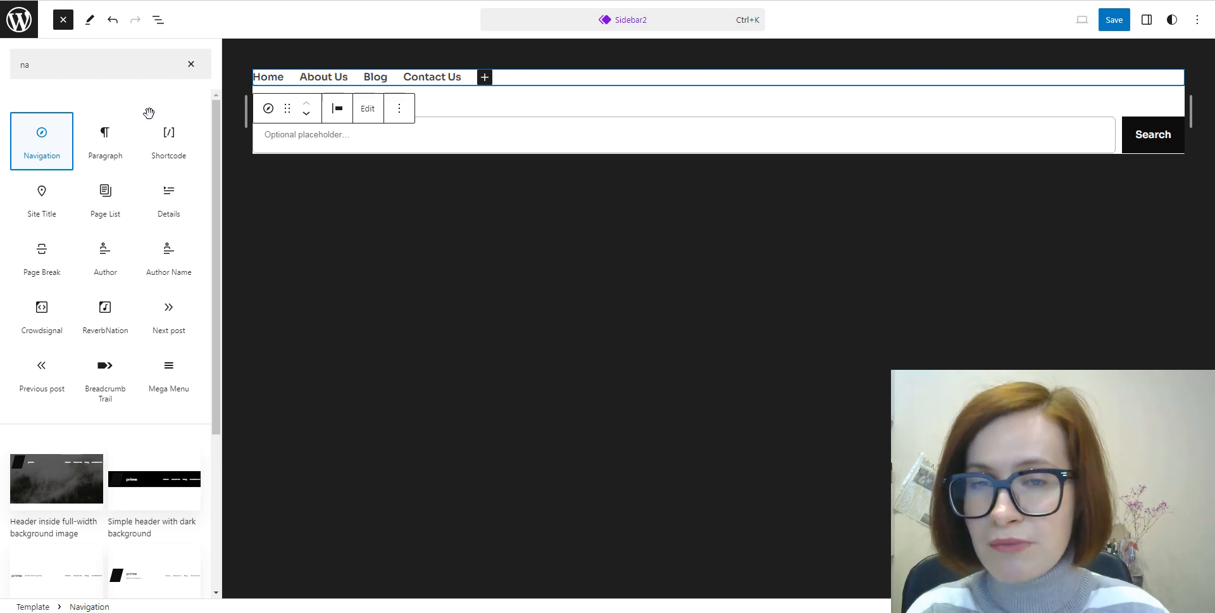
- Find the Recent Posts block and add it to Sidebar2
left_click(191, 64)
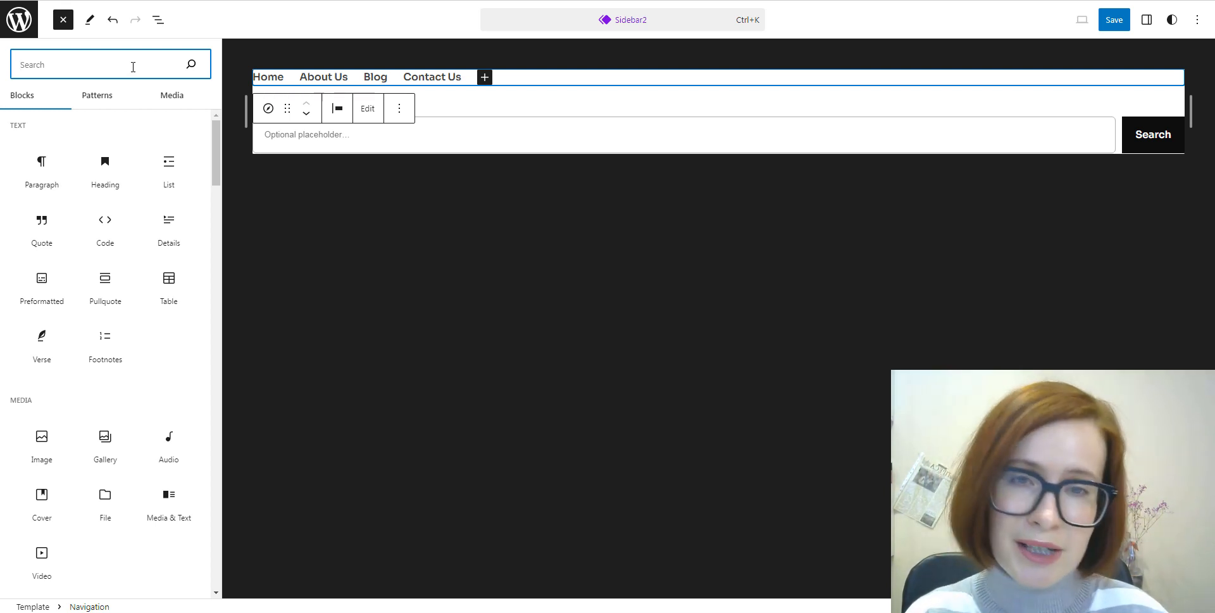
type("rece")
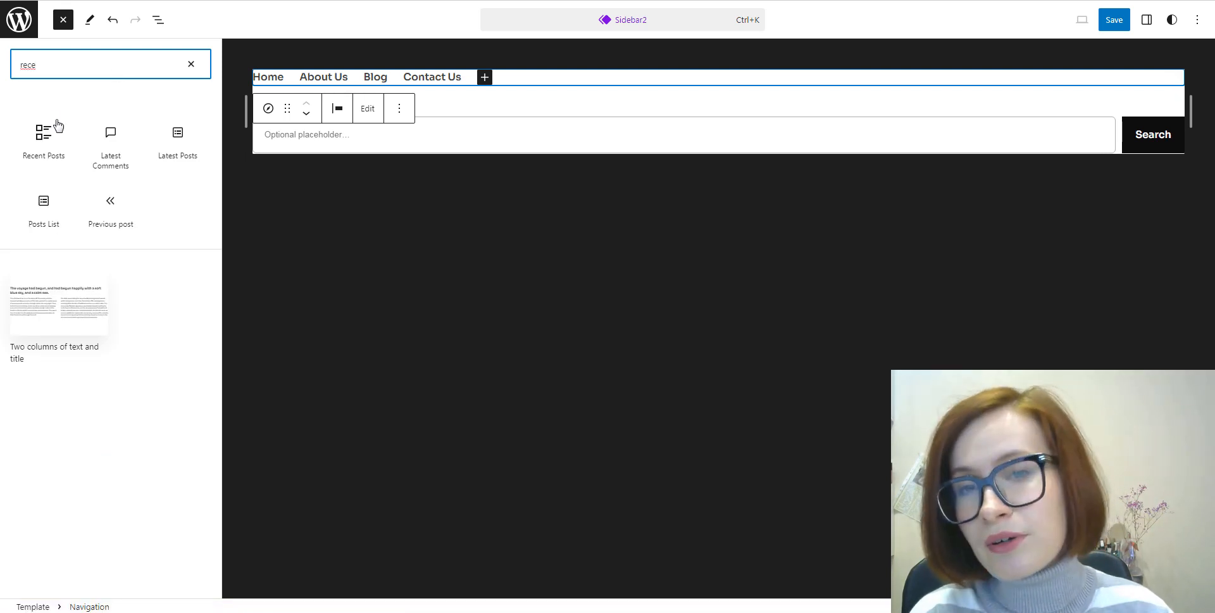
mouse_move(52, 138)
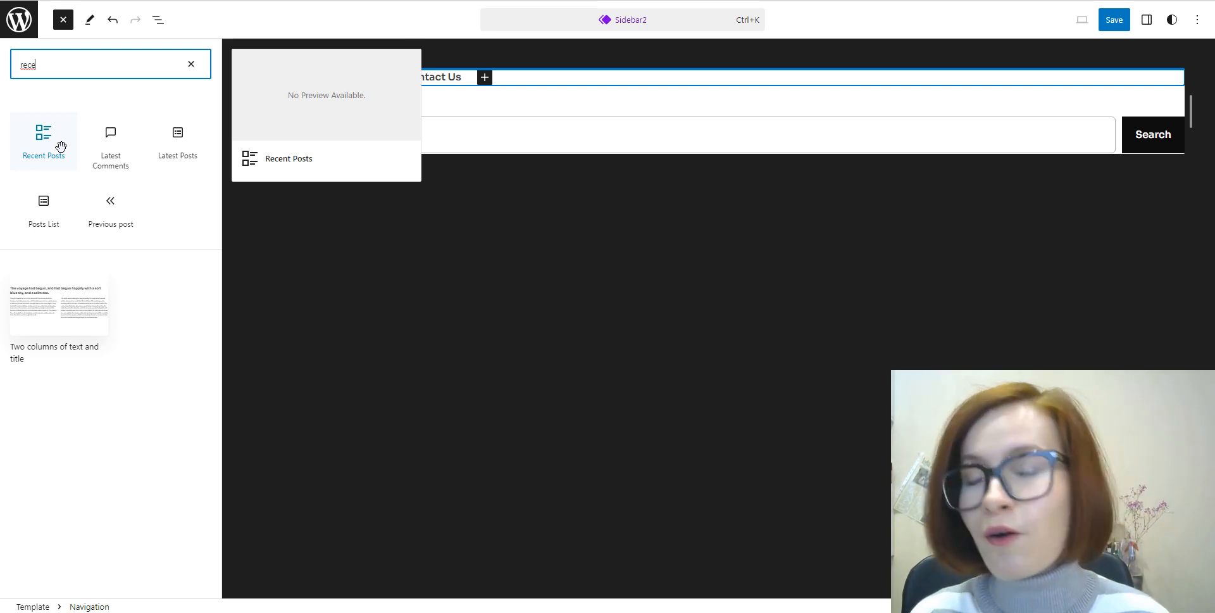
left_click(60, 147)
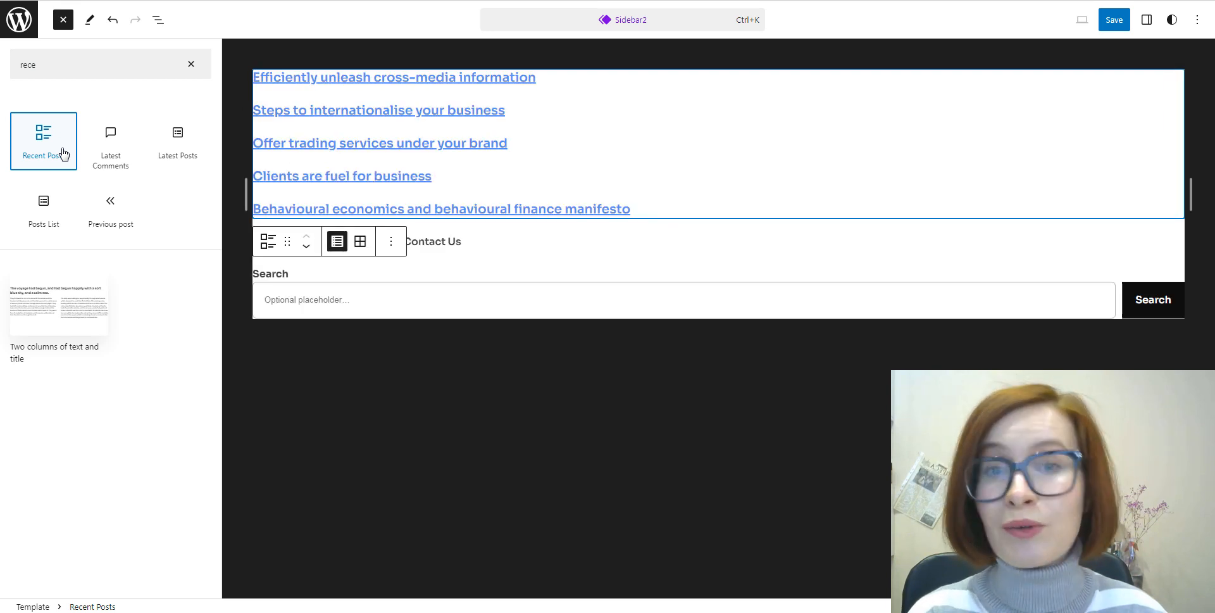
- Reorder the Sidebar2 blocks so that Search comes first, Navigation second and Recent Posts last
left_click(191, 64)
left_click(158, 20)
left_click_drag(106, 86, 51, 168)
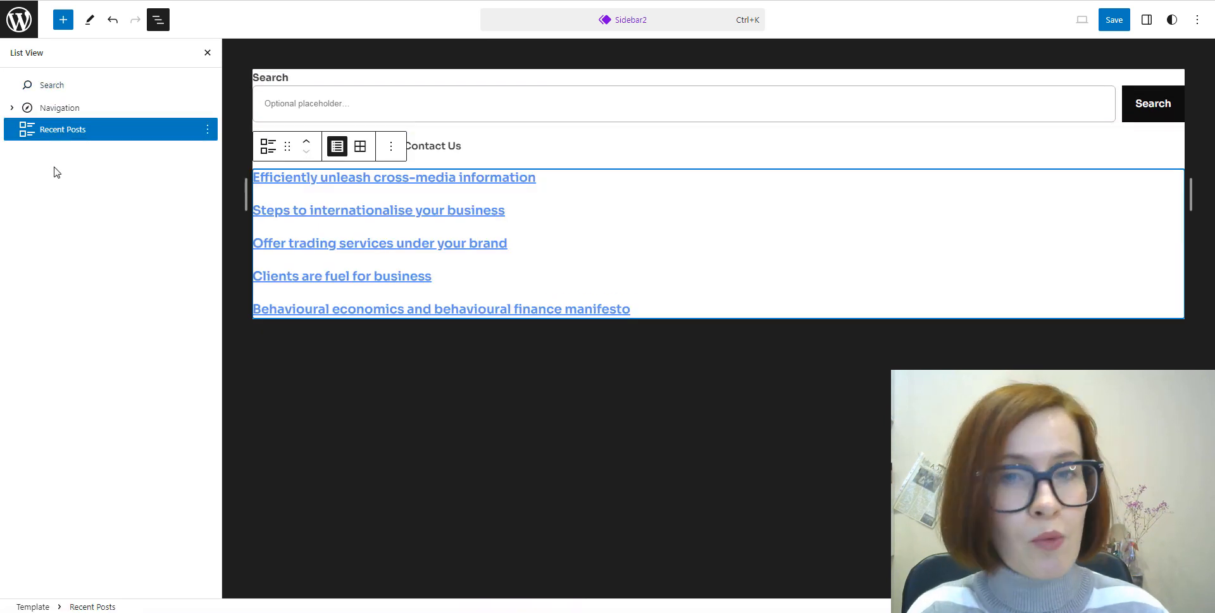
- Add a Buttons block after Recent Posts and label its button "Subscribe"
left_click(207, 130)
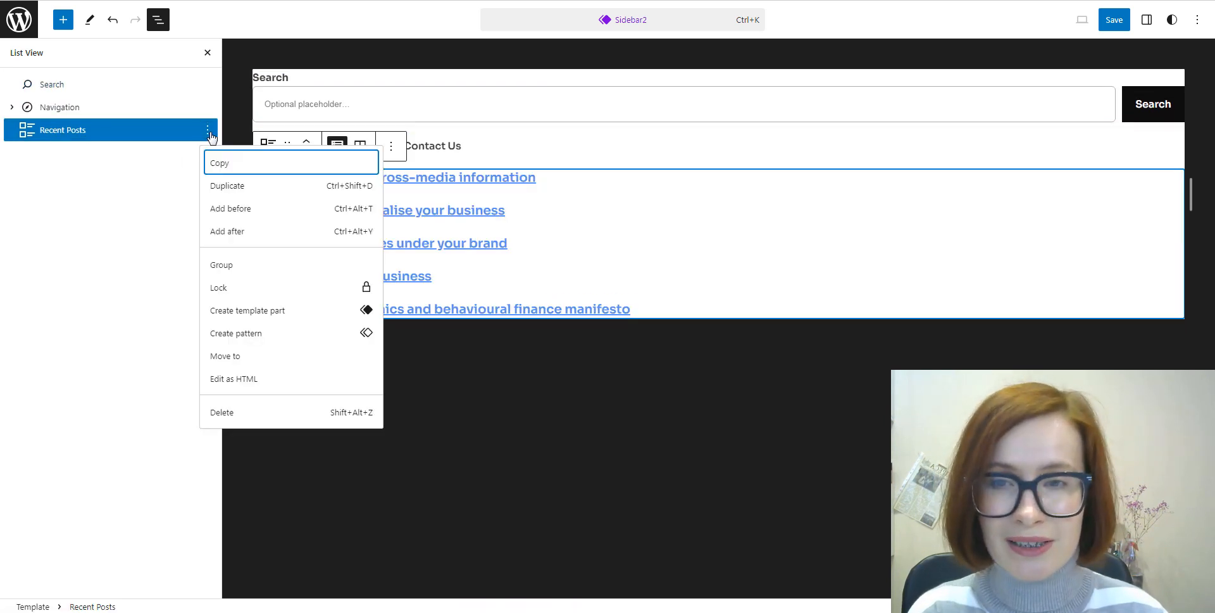
left_click(249, 233)
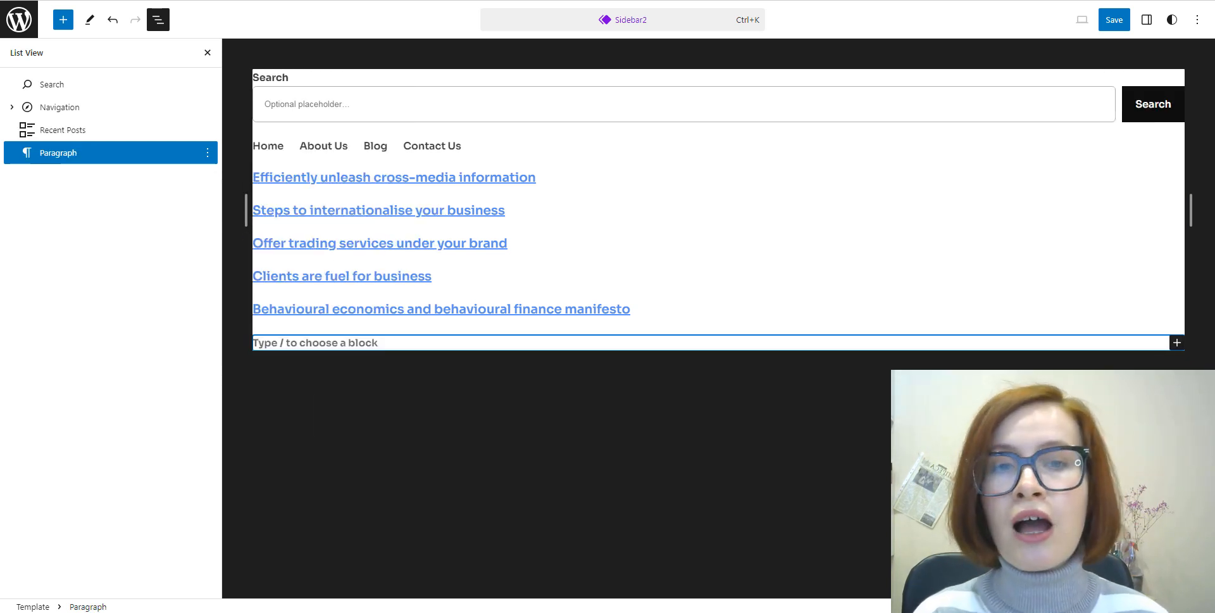
left_click(1179, 344)
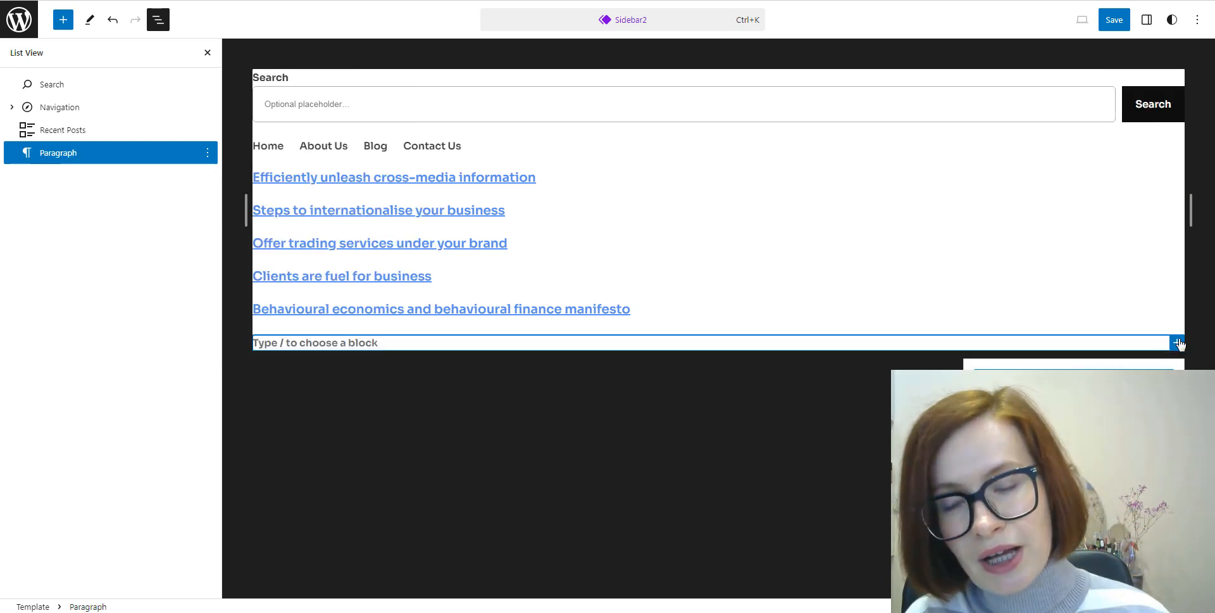
left_click(1074, 436)
type("S")
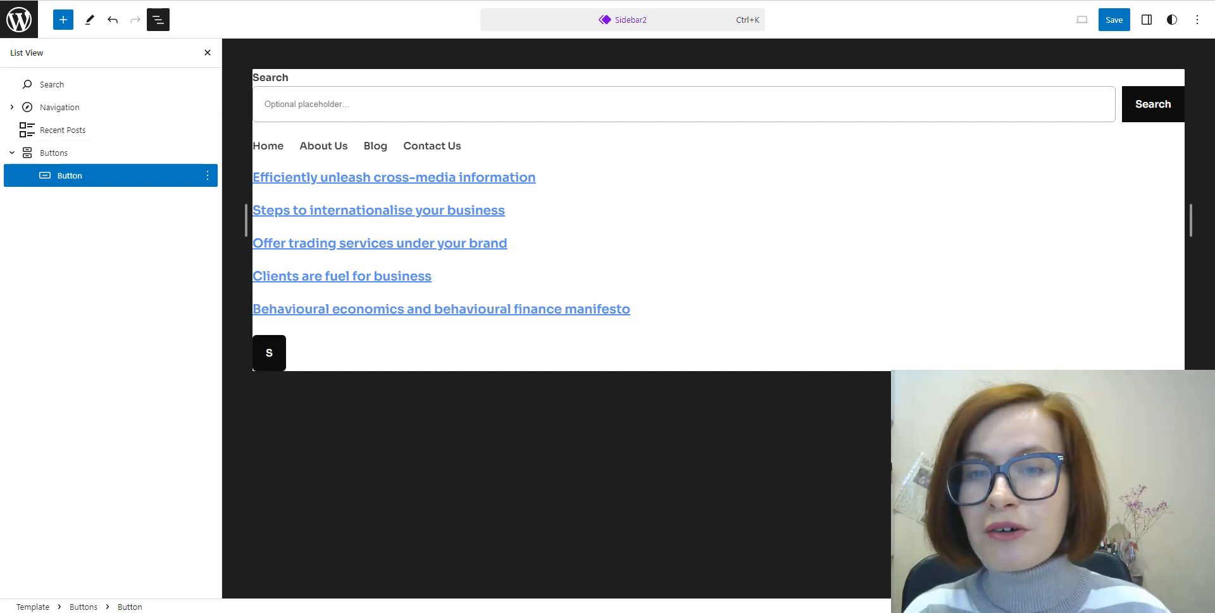
type("ubscribe")
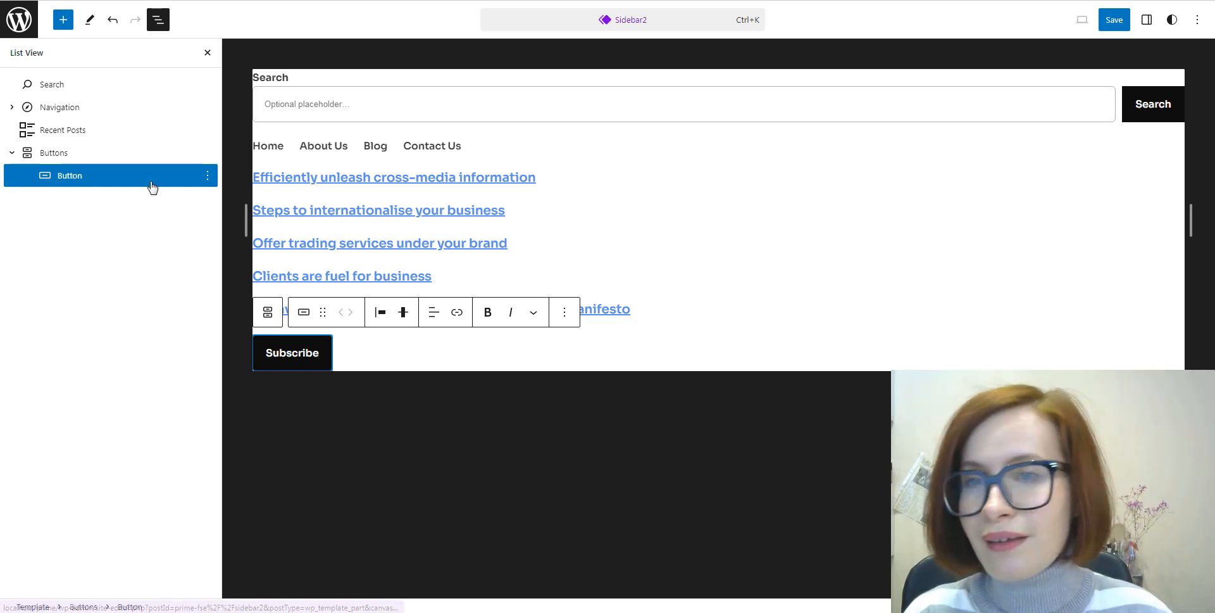
- Add a Social Icons block after the Buttons block, with Instagram, Mail and YouTube icons
left_click(12, 154)
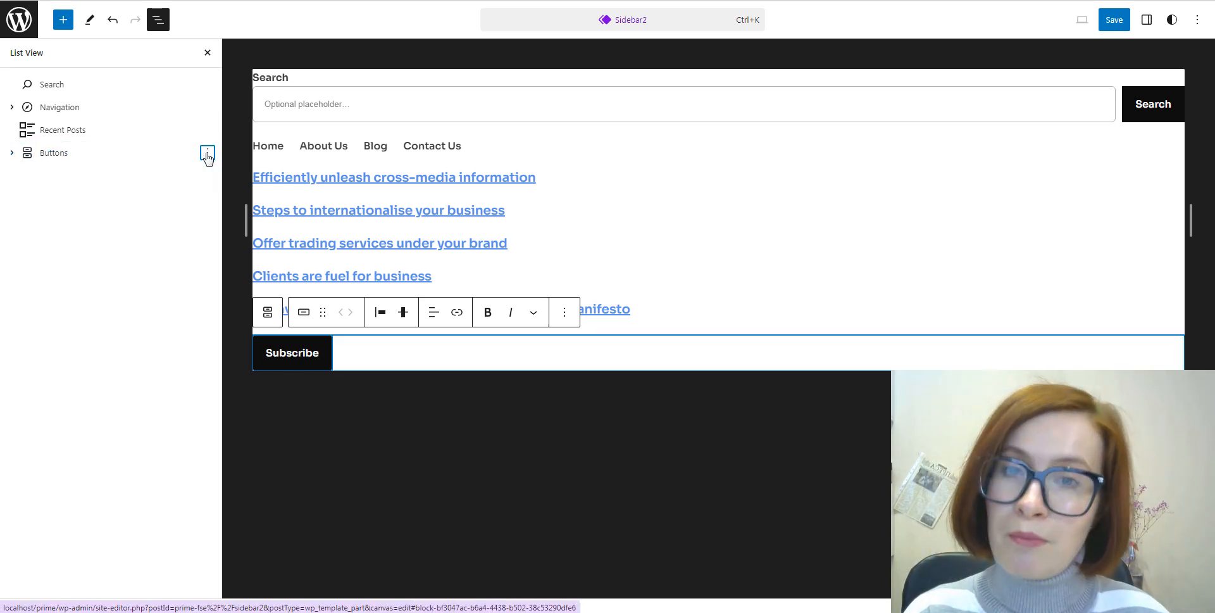
left_click(207, 153)
left_click(226, 253)
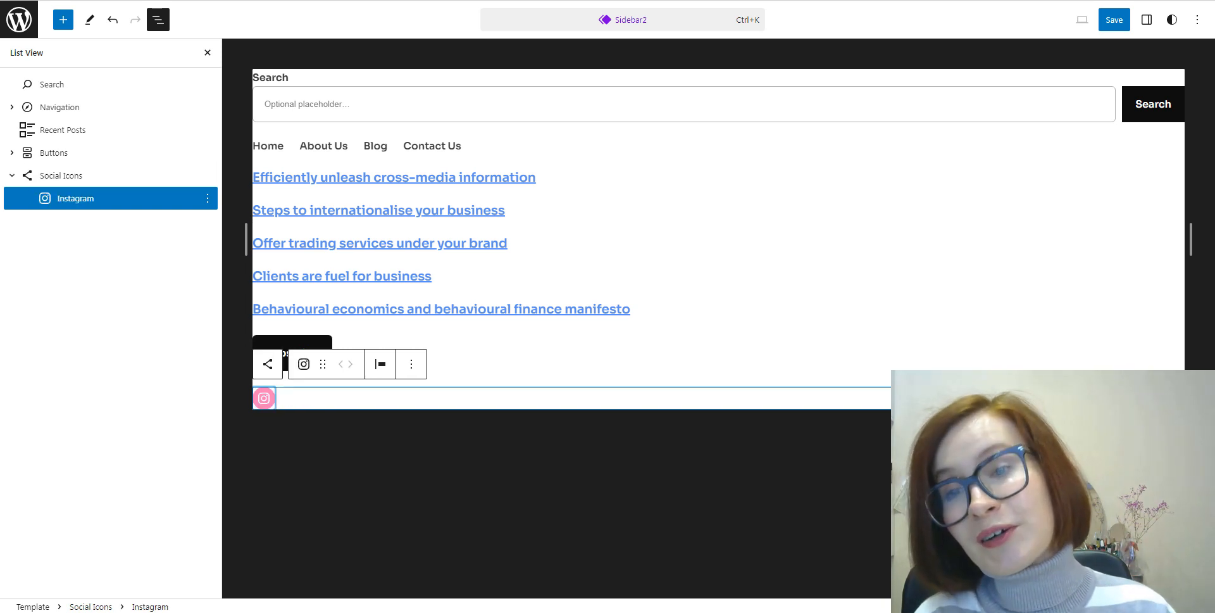
left_click(1076, 397)
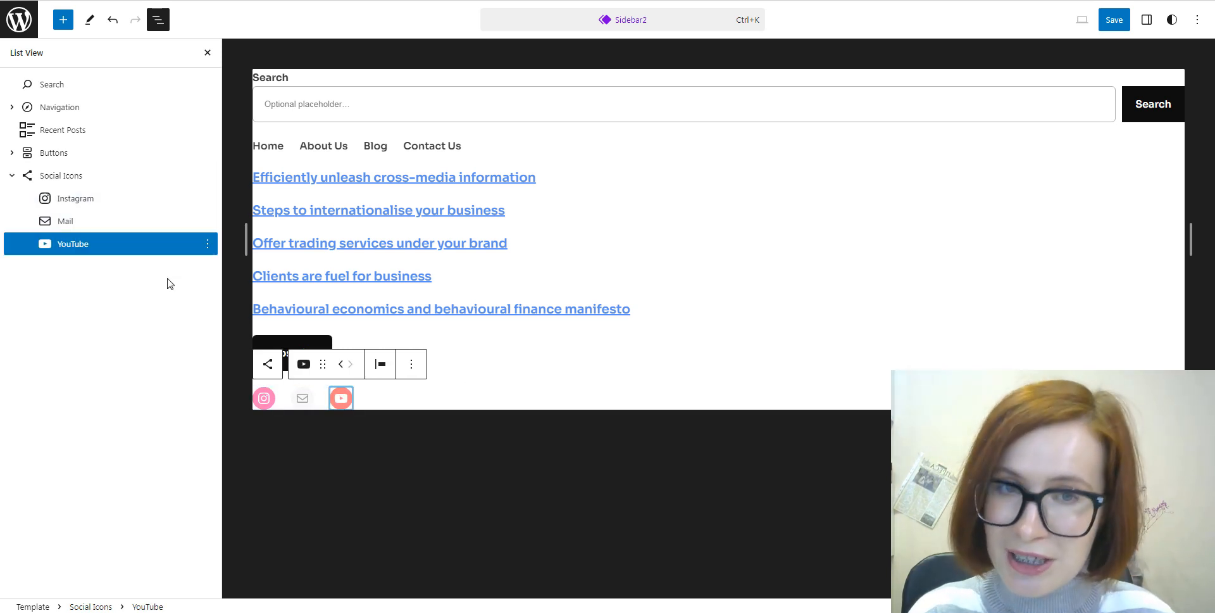
- Insert the "Enjoy 20% Off" pattern from the Banners category after the Social Icons block and show Sidebar2's block list again
left_click(205, 177)
left_click(207, 177)
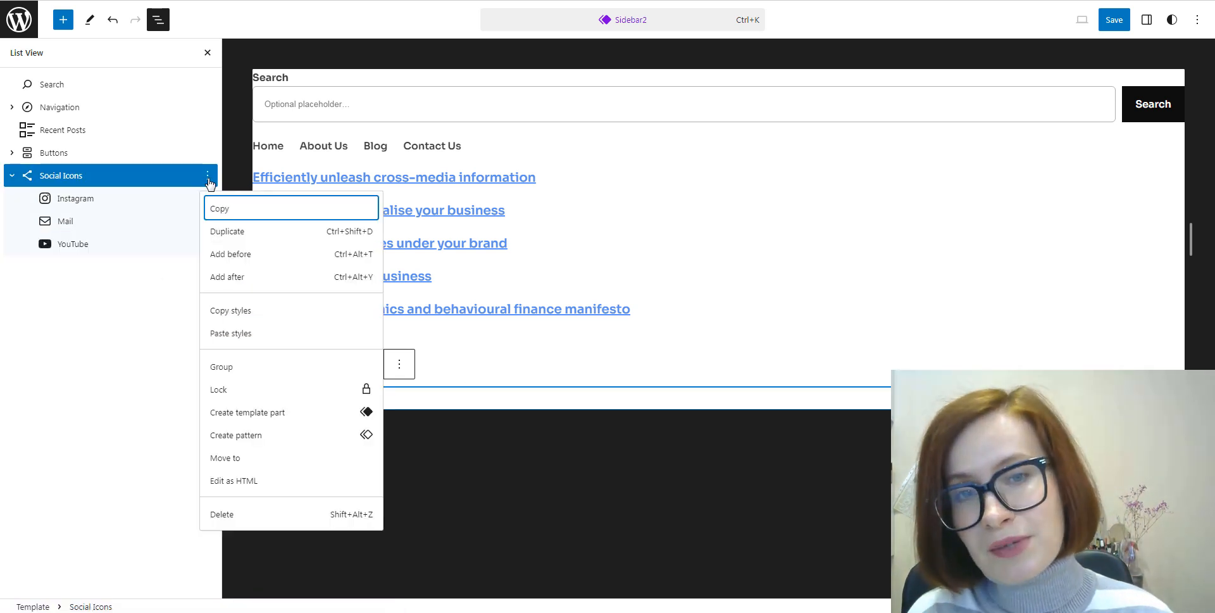
left_click(240, 276)
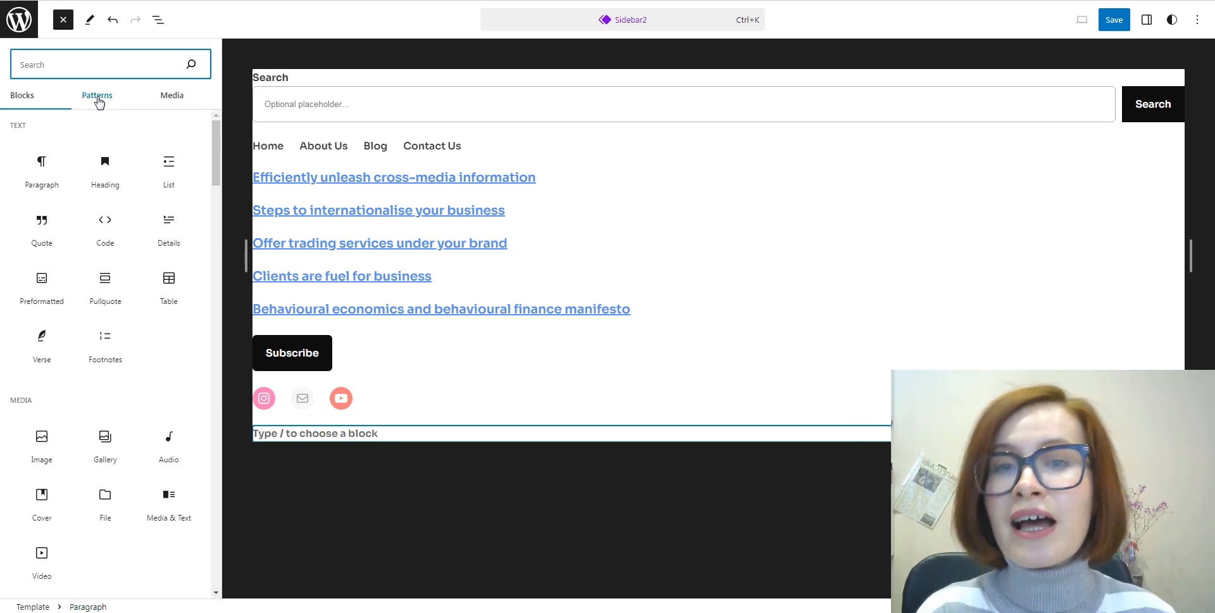
left_click(97, 95)
left_click(159, 221)
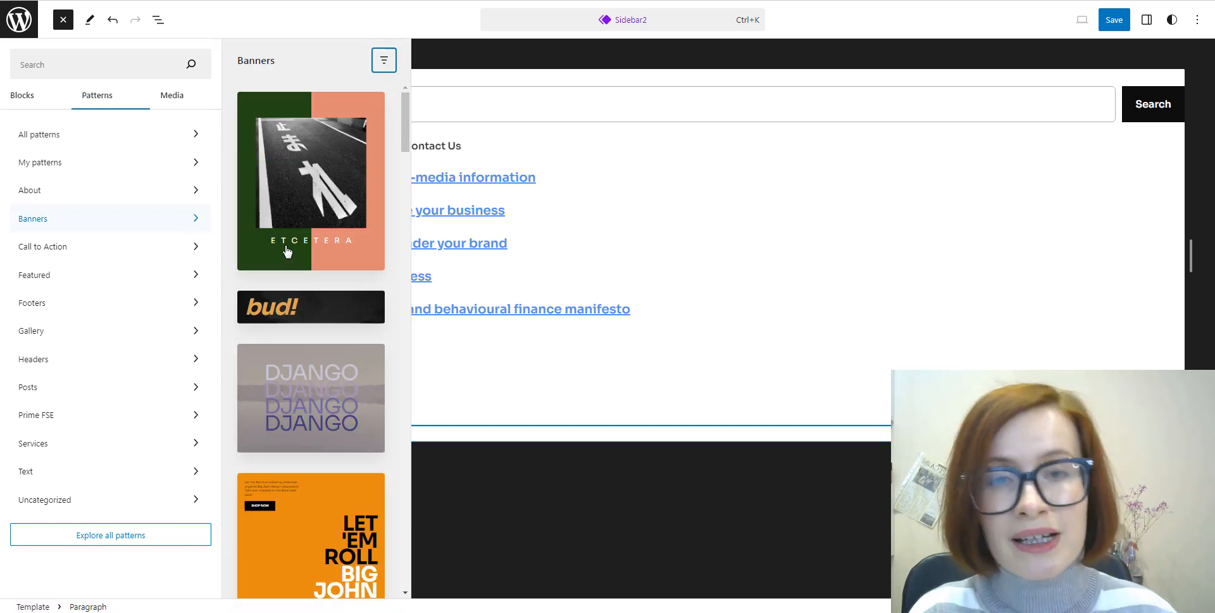
scroll(300, 265, "down", 5)
scroll(300, 266, "down", 5)
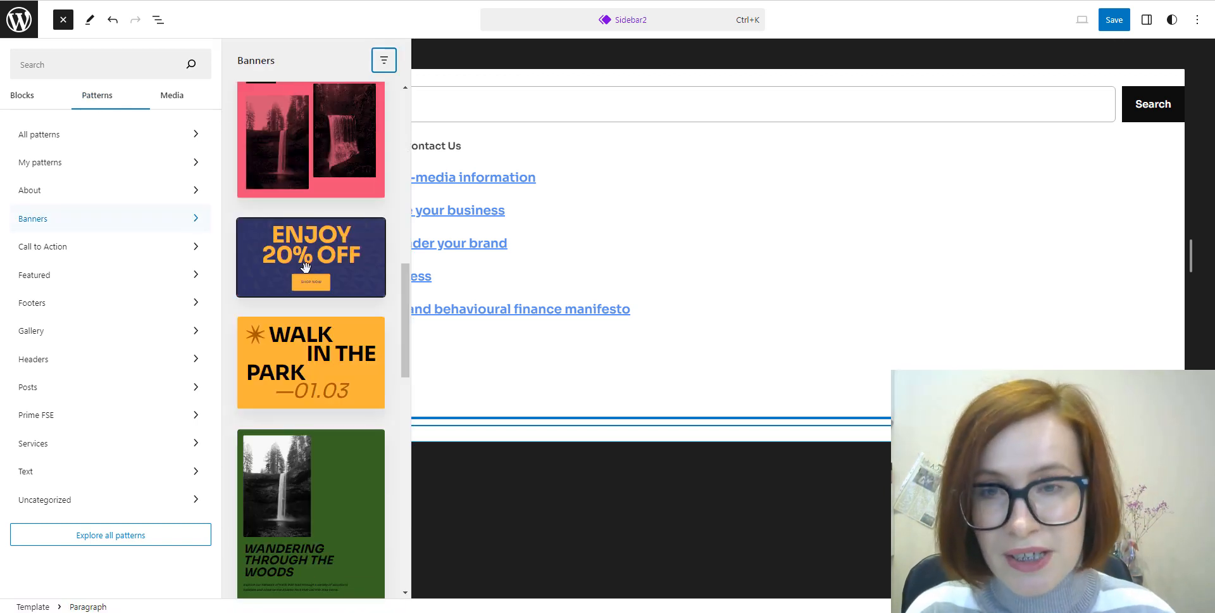
left_click(307, 265)
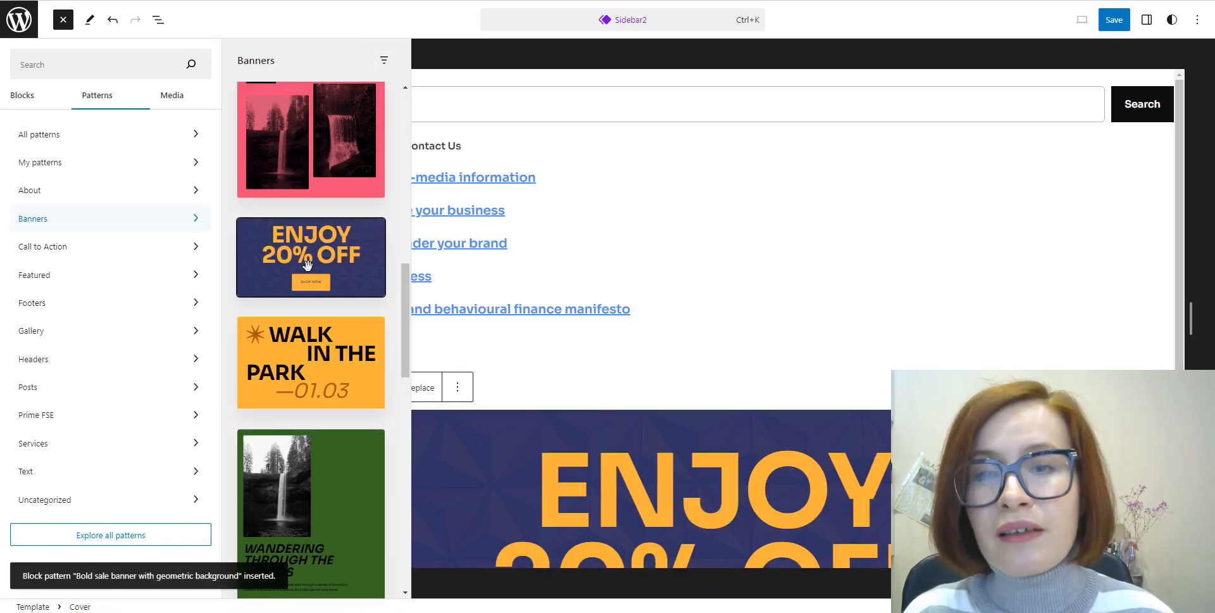
left_click(1030, 168)
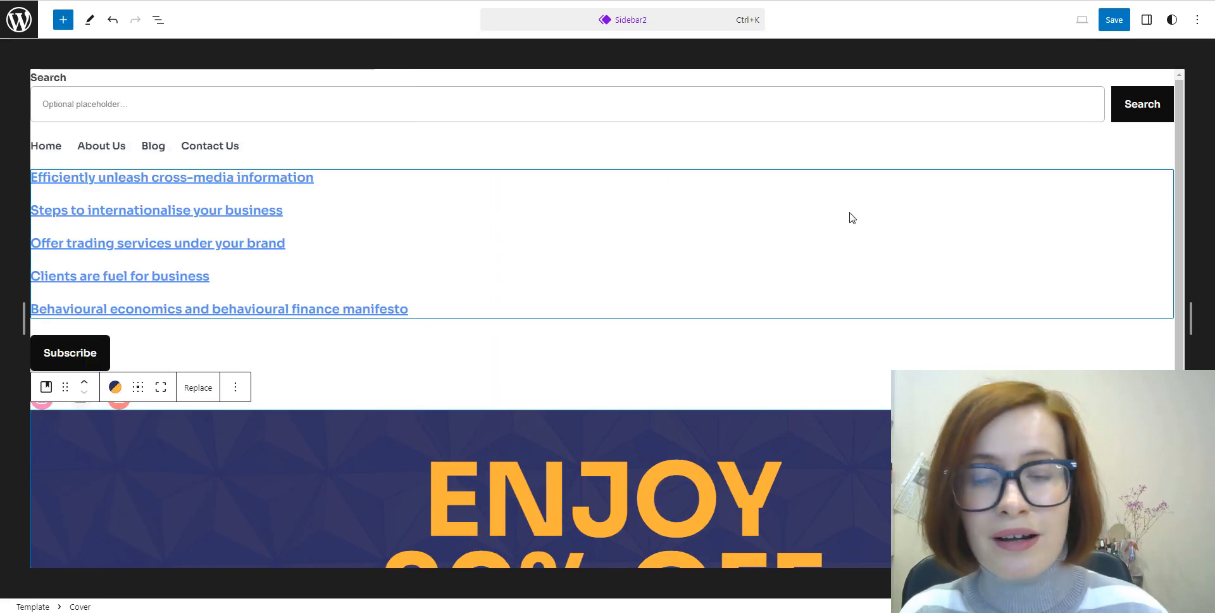
left_click(158, 19)
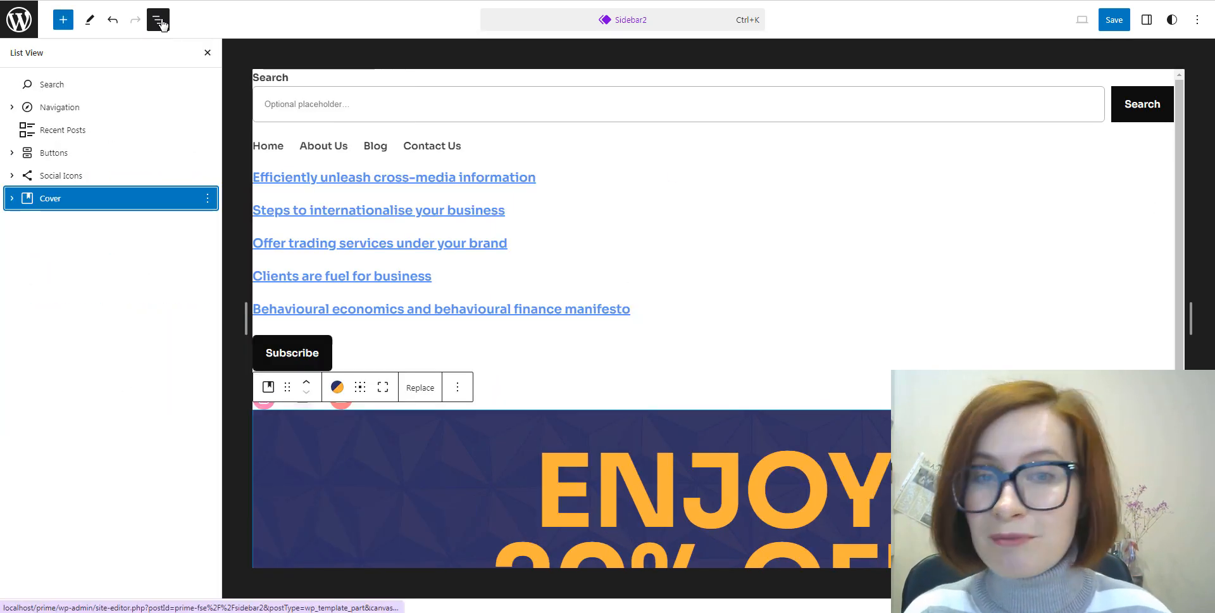
left_click(60, 260)
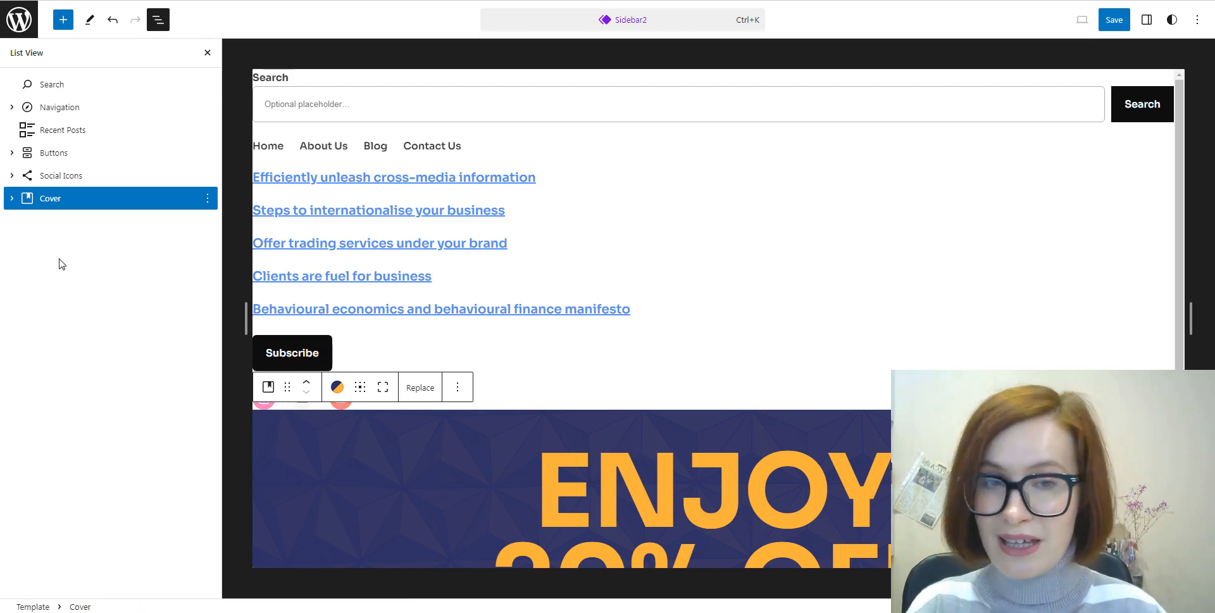